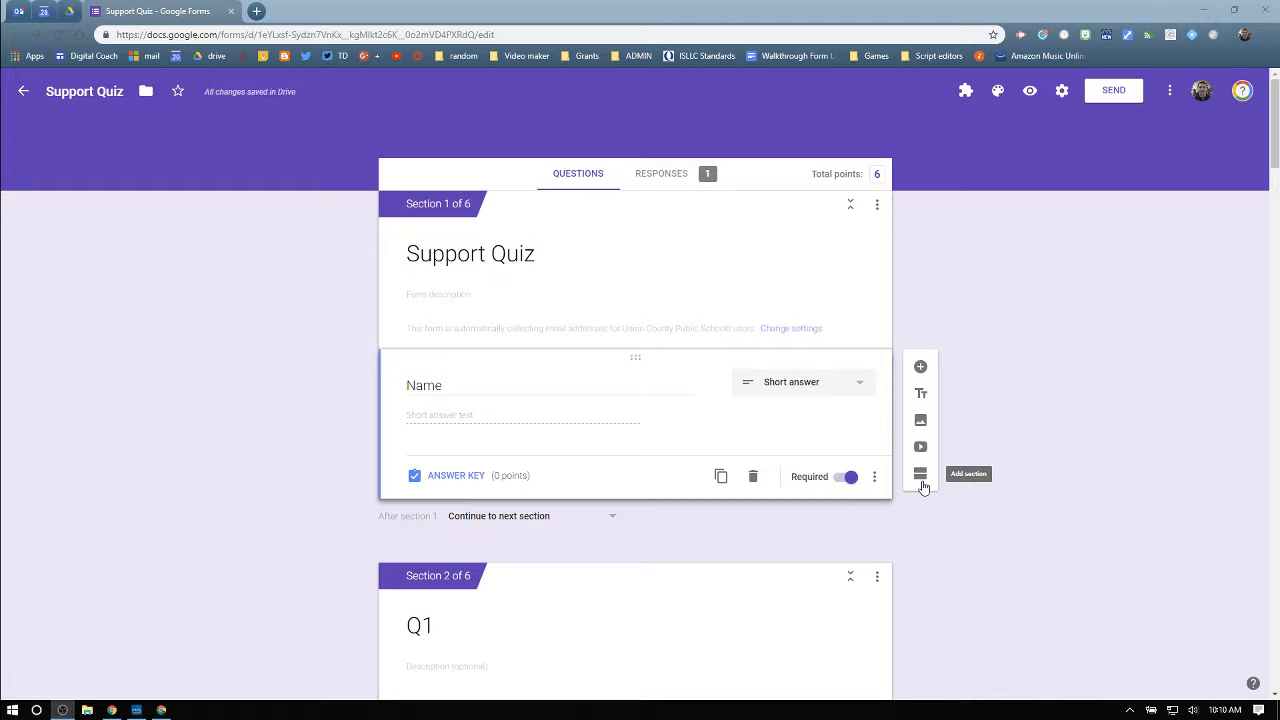
Examine the Carbon electrons question in section 2 (Q1), including its image, answer options and answer key
scroll(910, 500, "down", 4)
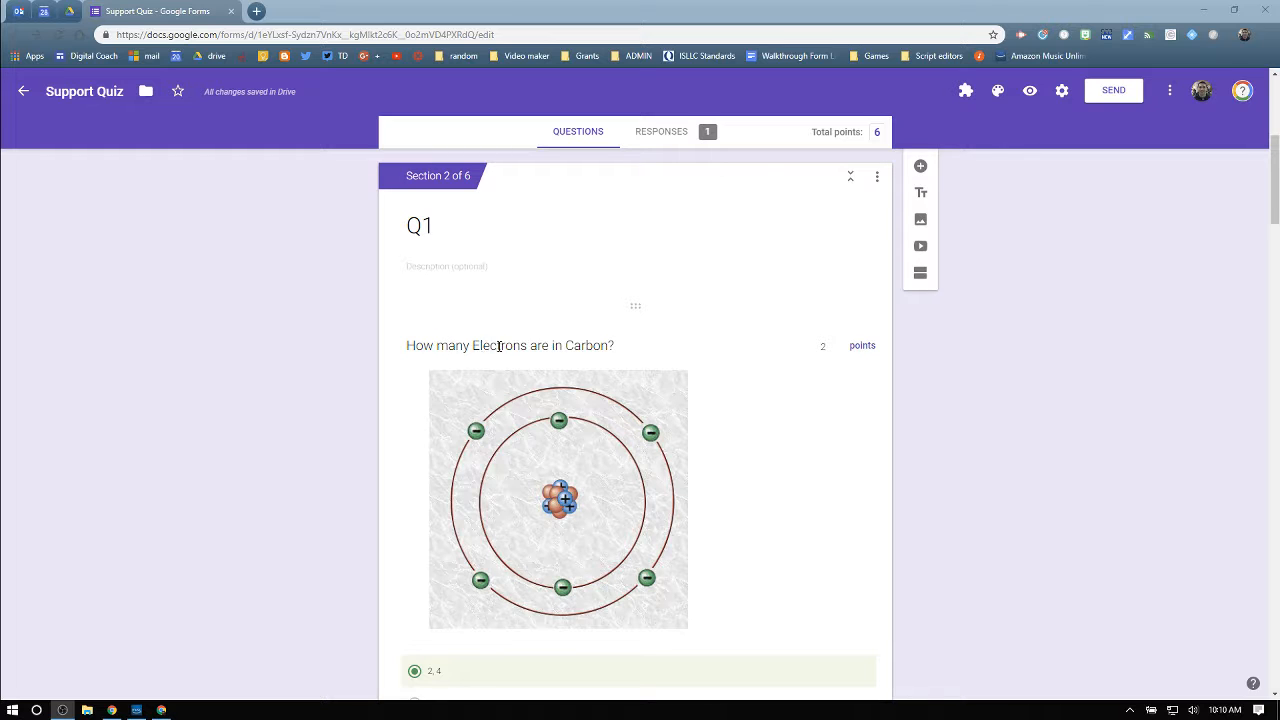
scroll(650, 410, "down", 1)
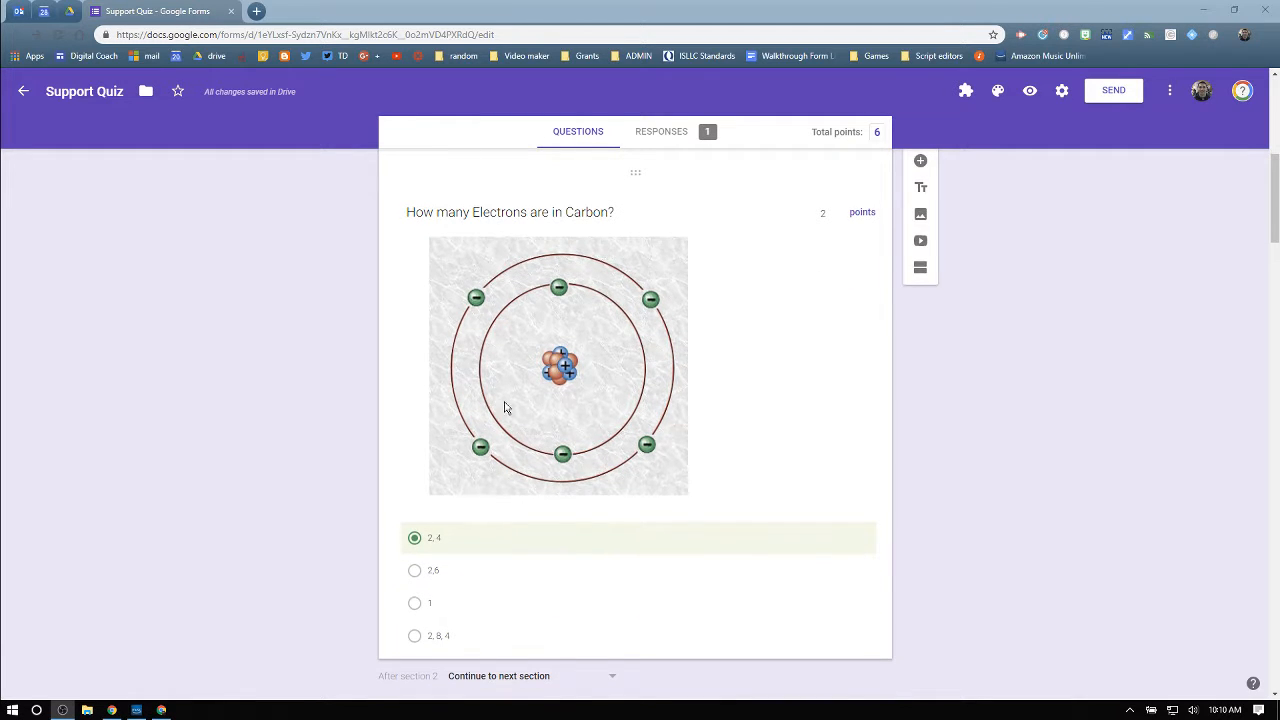
left_click(637, 219)
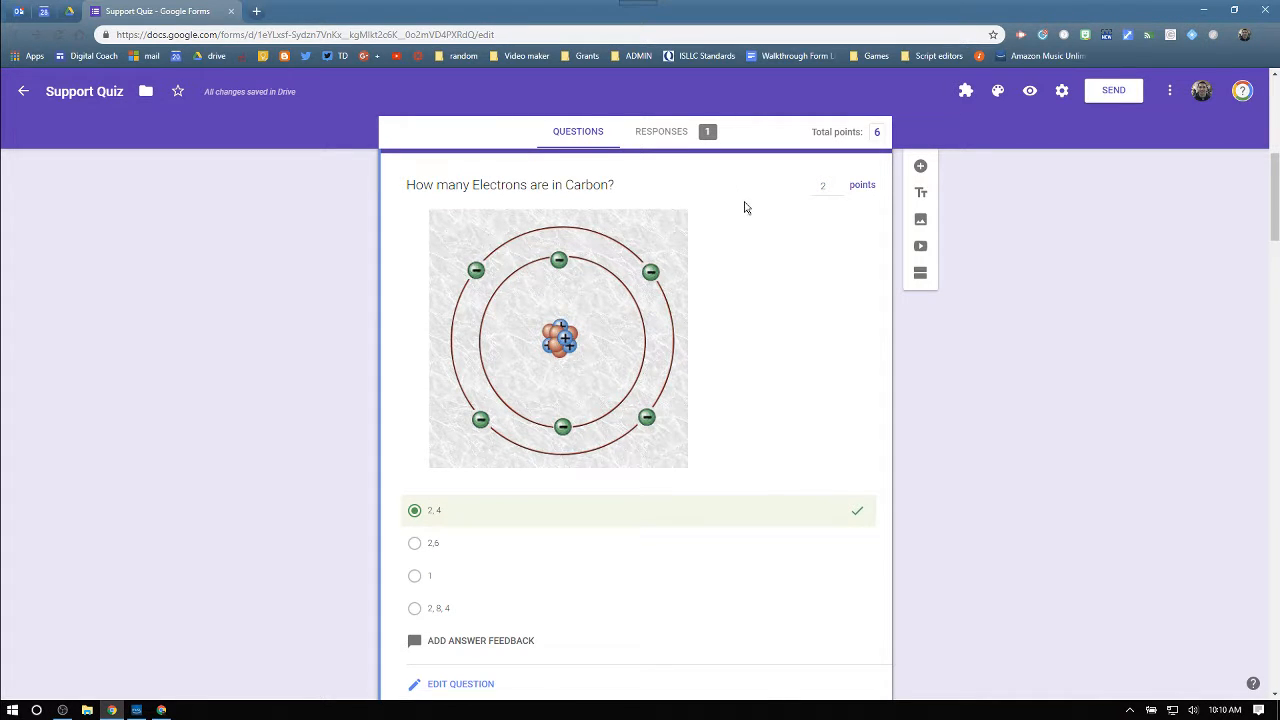
scroll(560, 535, "up", 1)
scroll(550, 550, "down", 1)
left_click(460, 684)
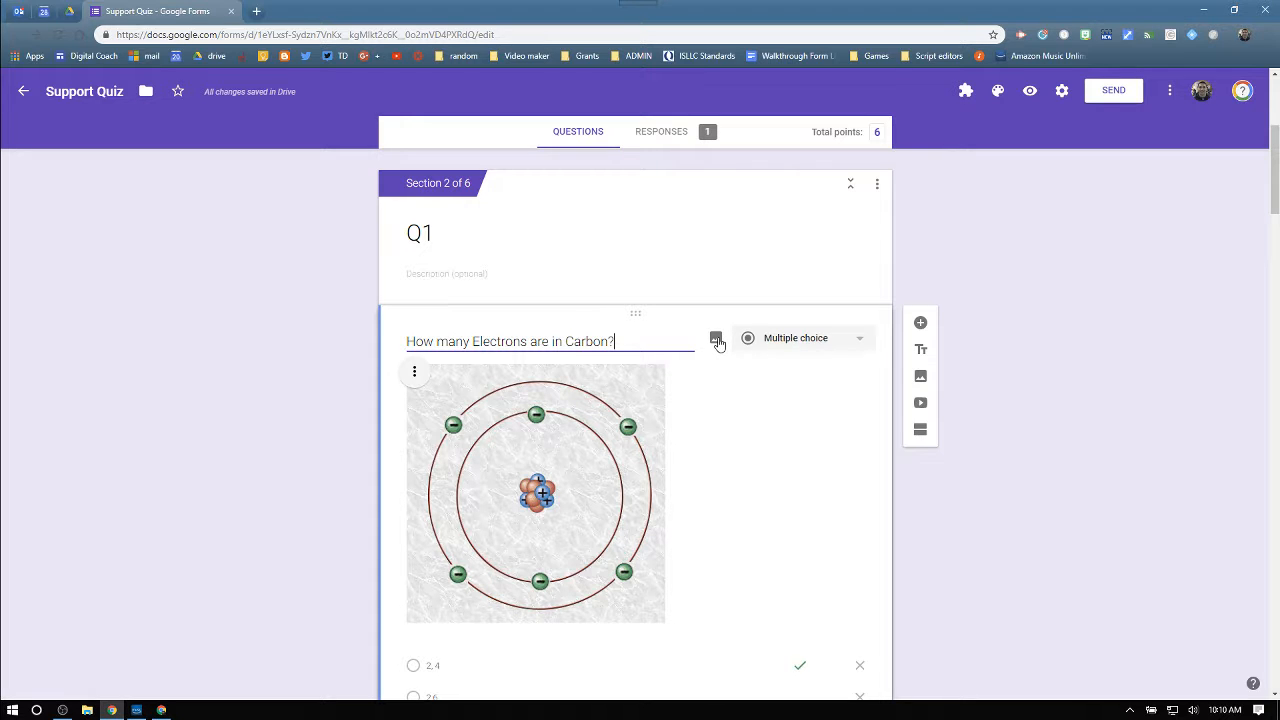
scroll(690, 382, "down", 2)
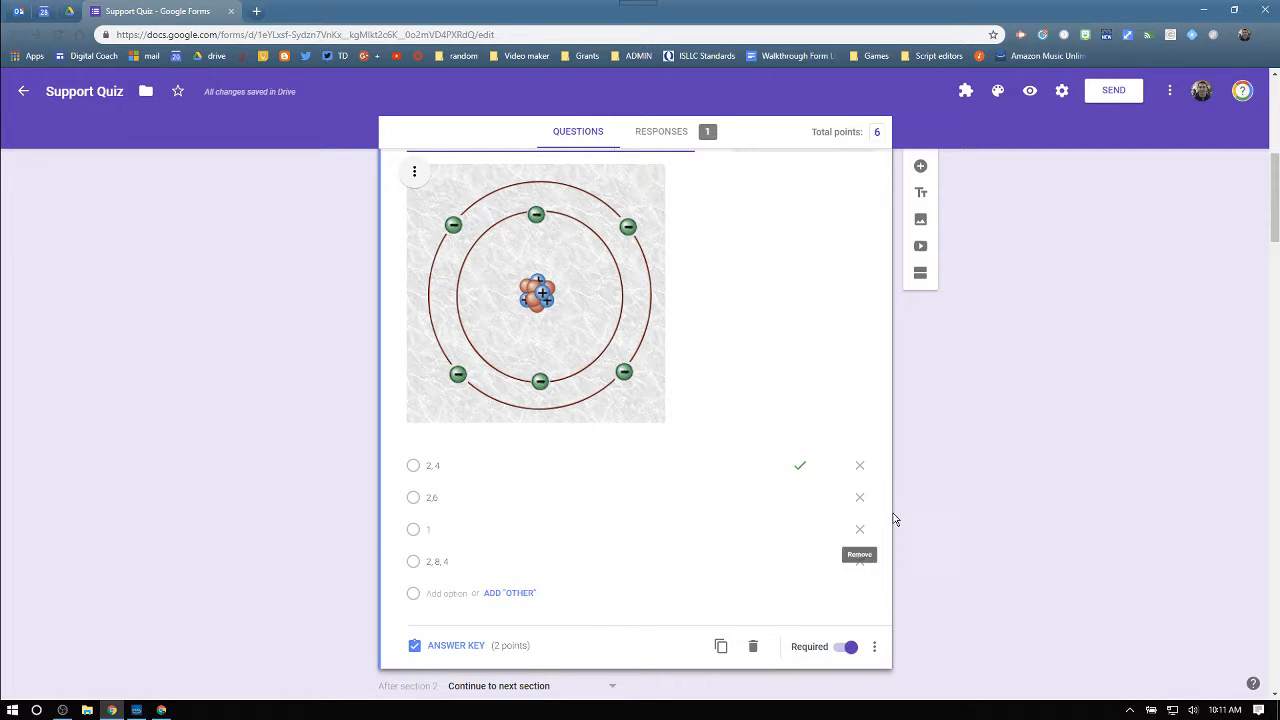
Look through the Counting Electrons support section and the Q2 section that follow the first question
scroll(623, 443, "down", 10)
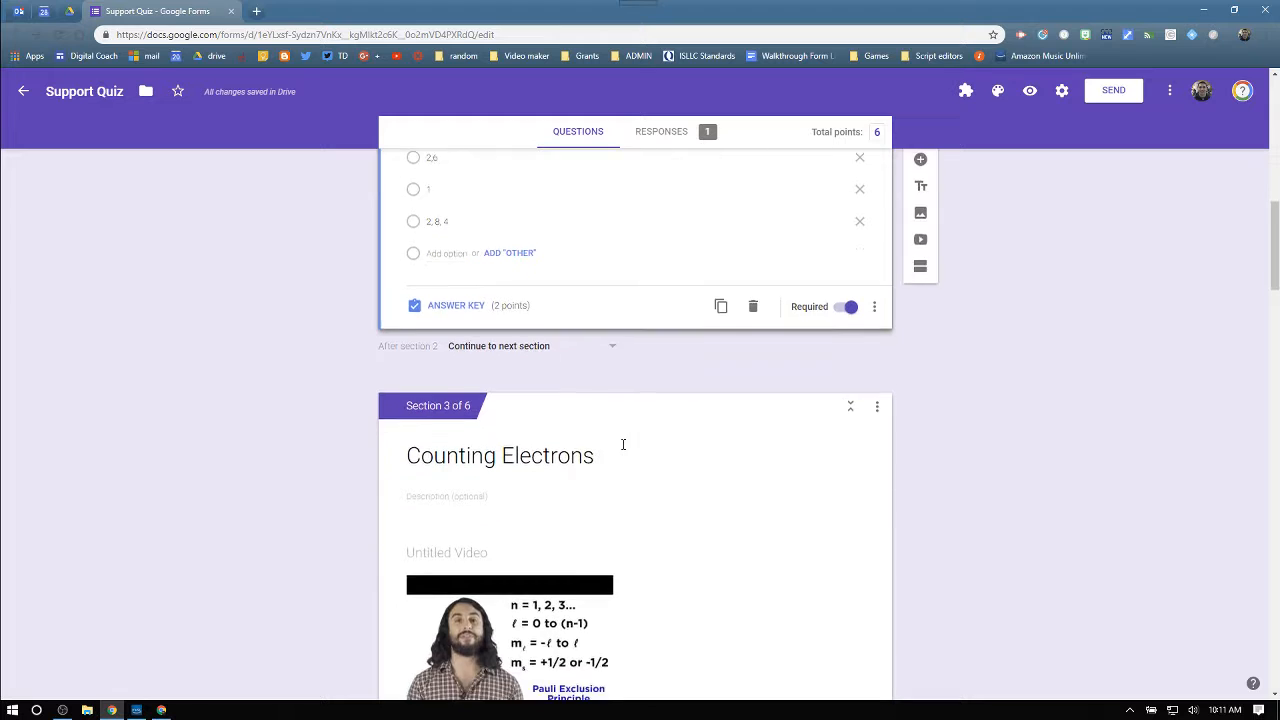
scroll(621, 447, "down", 6)
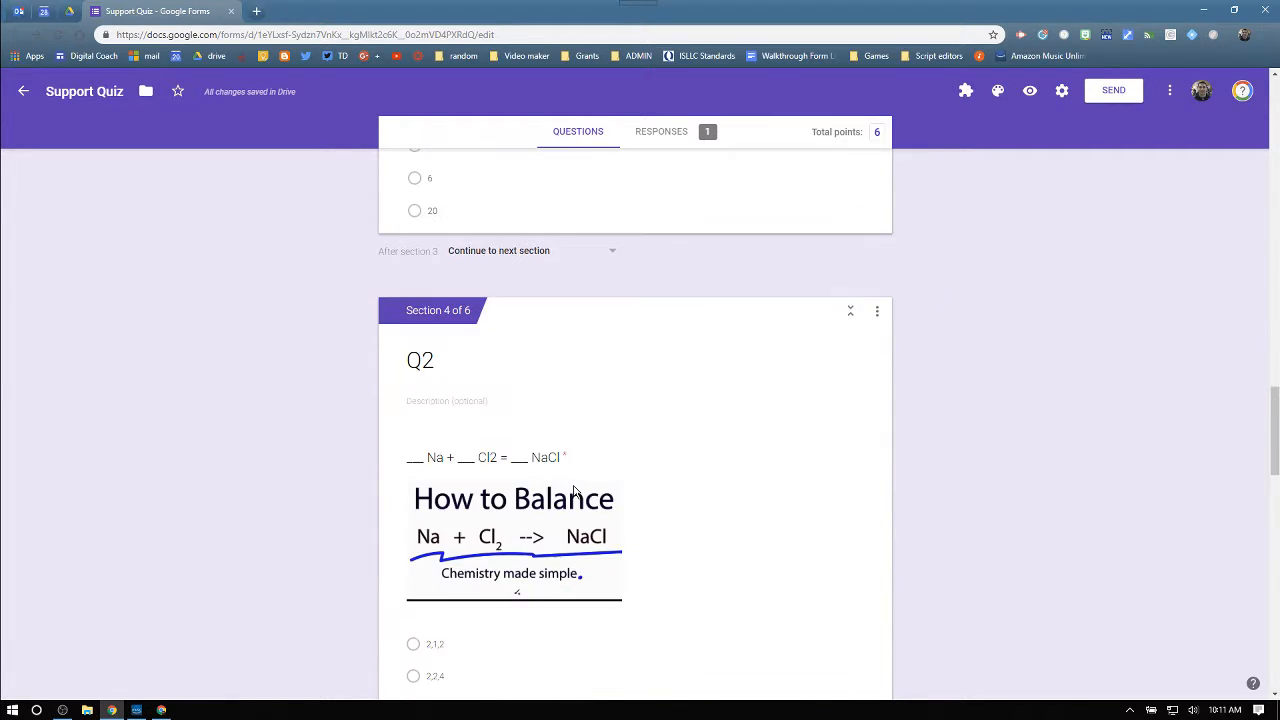
scroll(554, 471, "up", 12)
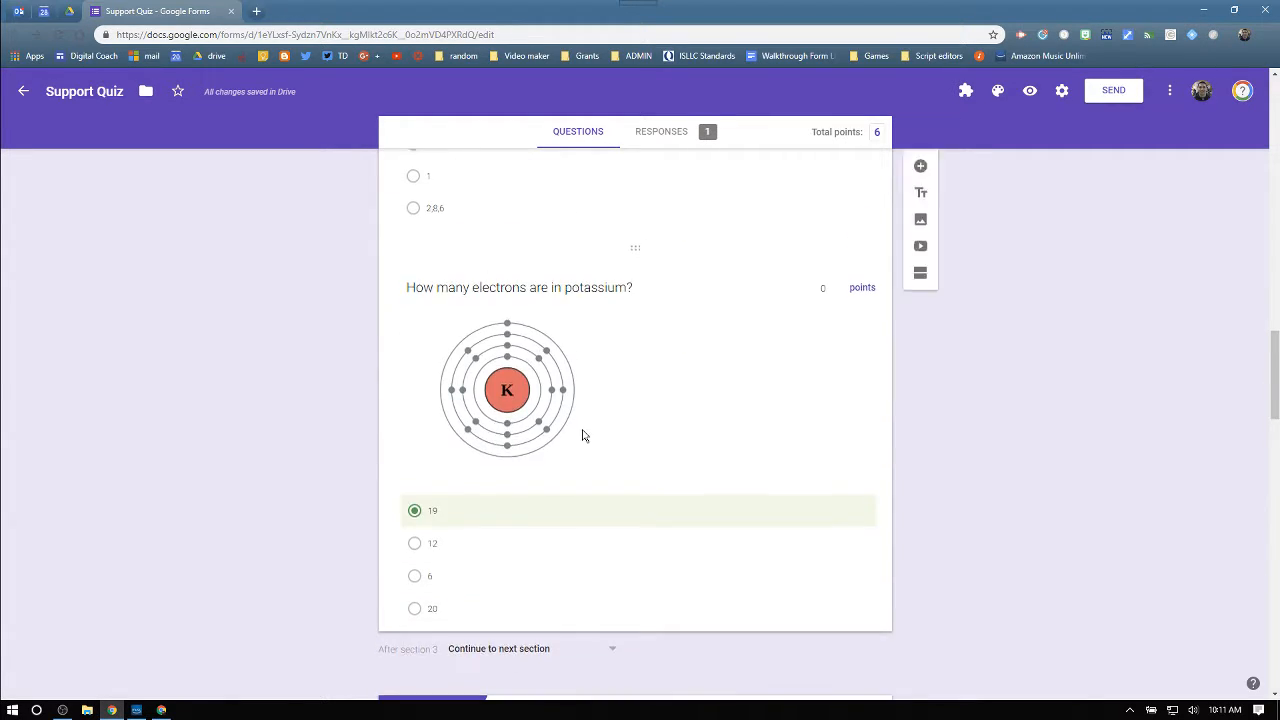
scroll(584, 436, "up", 1)
scroll(620, 480, "down", 2)
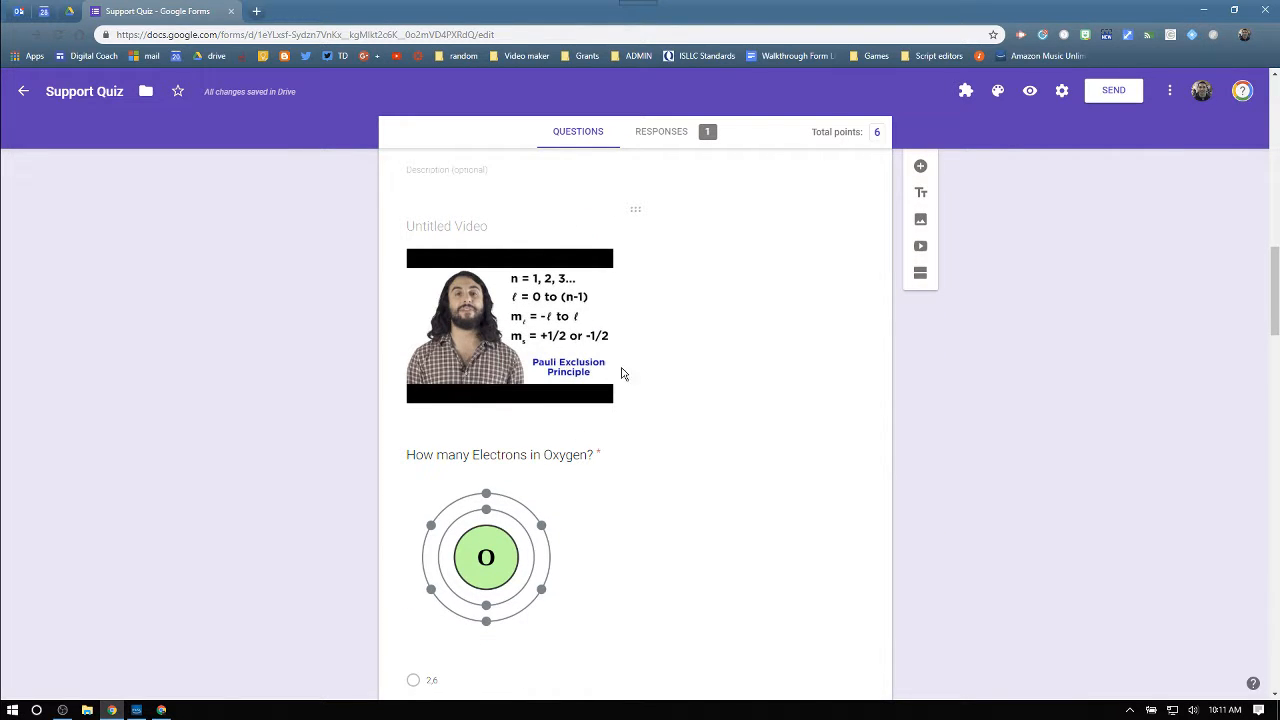
Check the correct answer and point value in the answer key of the Oxygen electrons question
scroll(630, 376, "down", 2)
left_click(473, 507)
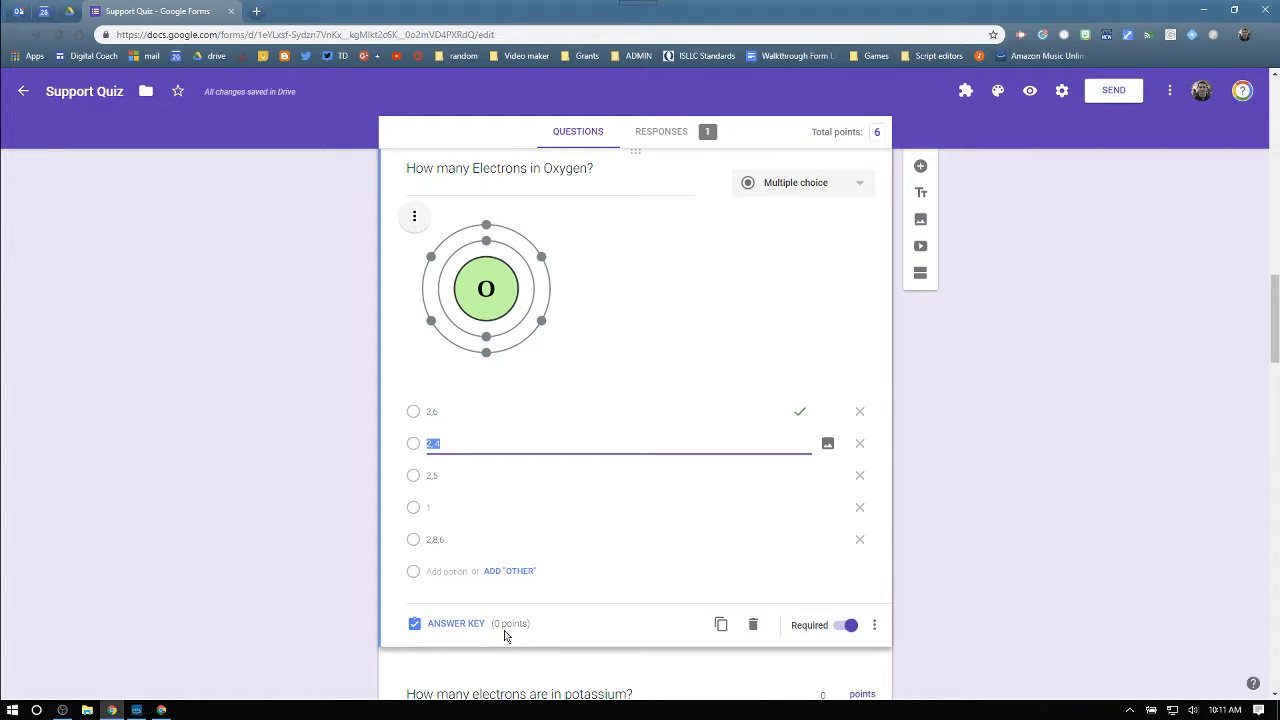
left_click(446, 623)
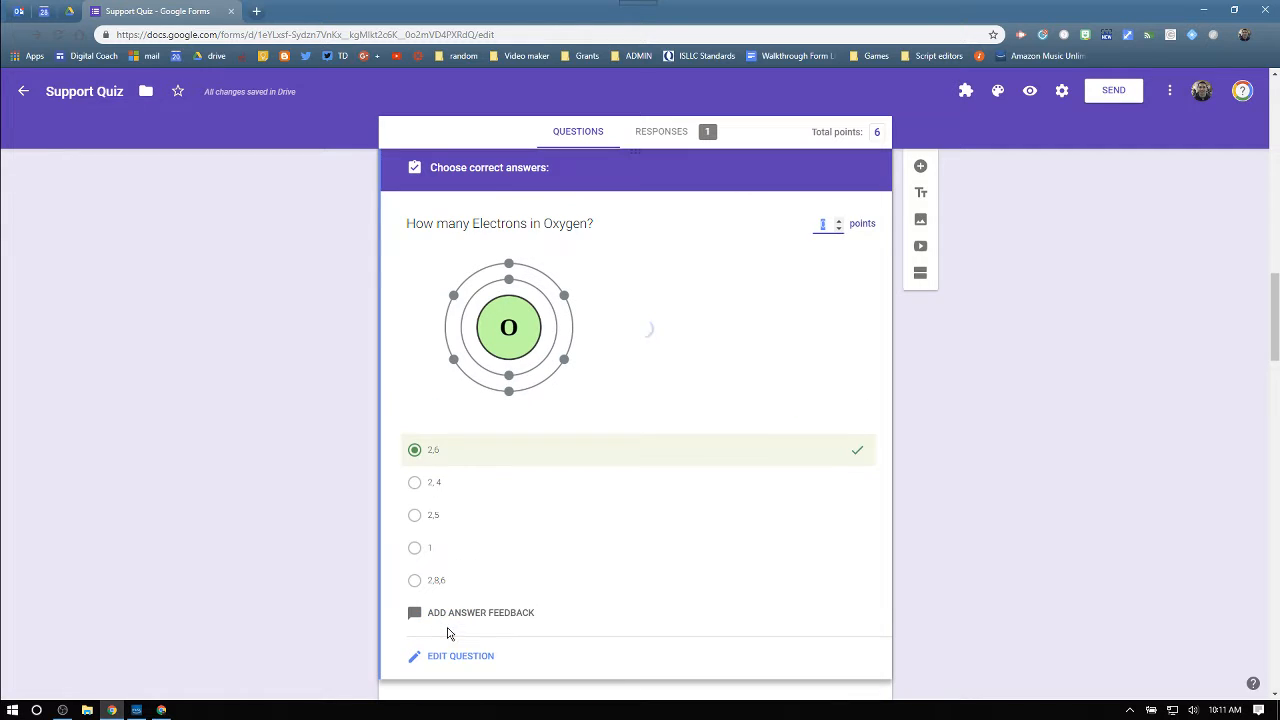
left_click(837, 222)
Enable going to a section based on the answer for the Carbon electrons question in section 2 (Q1)
scroll(1040, 410, "up", 6)
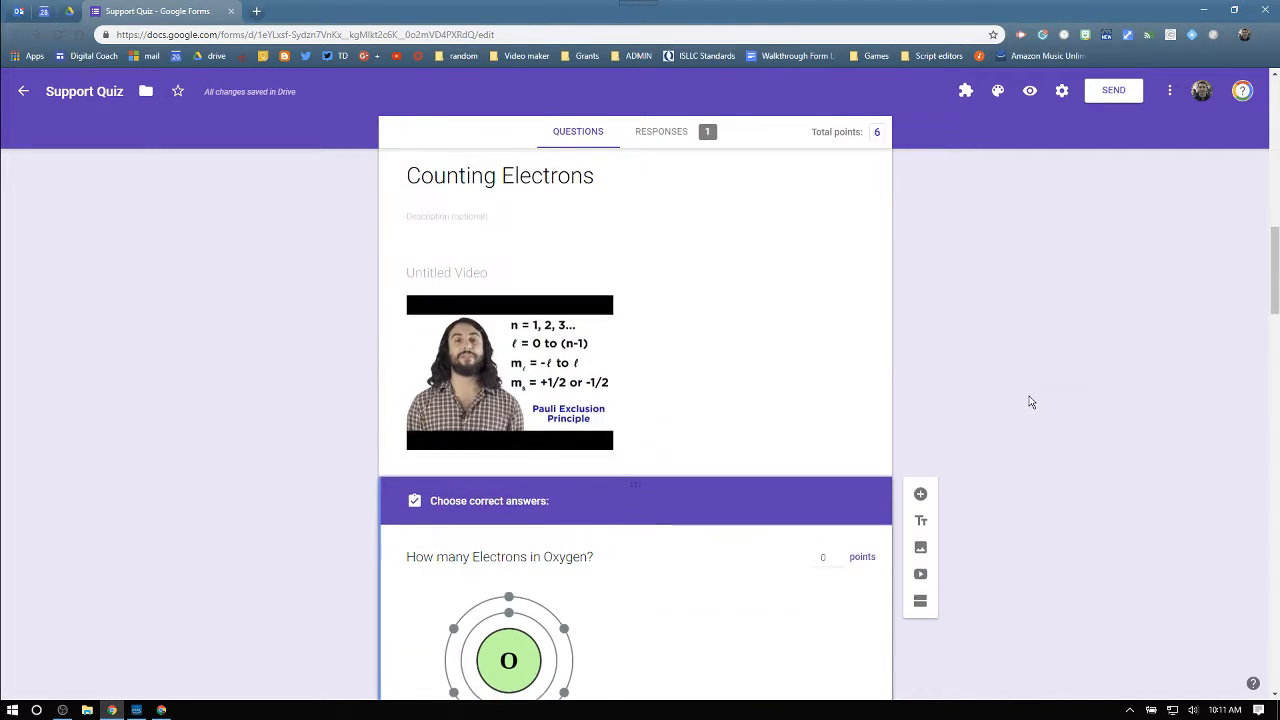
scroll(1030, 401, "up", 3)
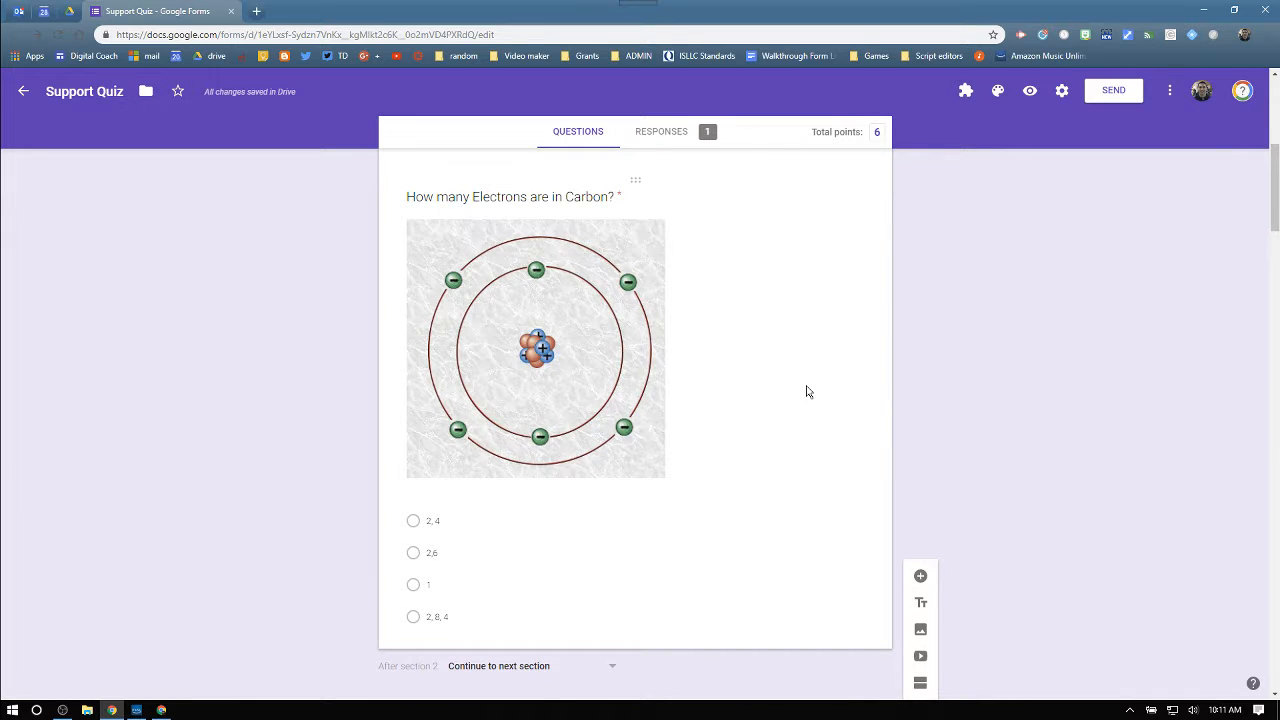
scroll(806, 391, "up", 2)
scroll(806, 388, "down", 2)
scroll(771, 451, "down", 2)
left_click(820, 480)
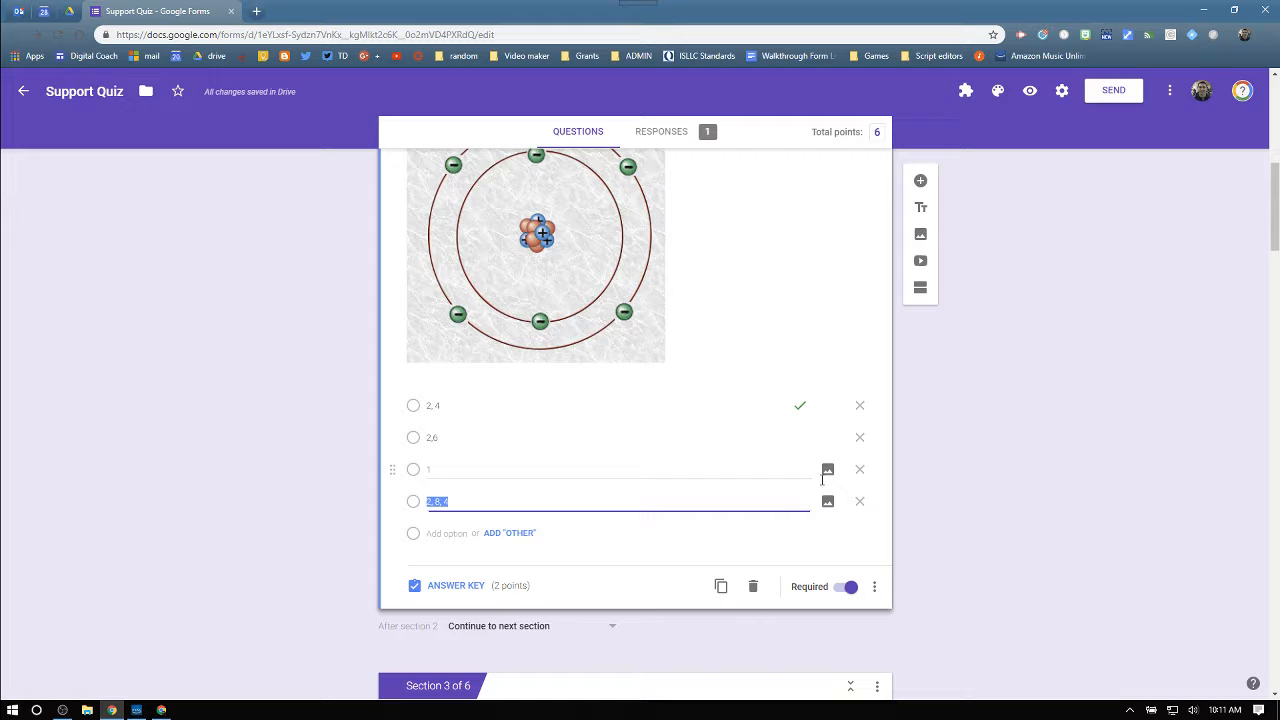
left_click(877, 587)
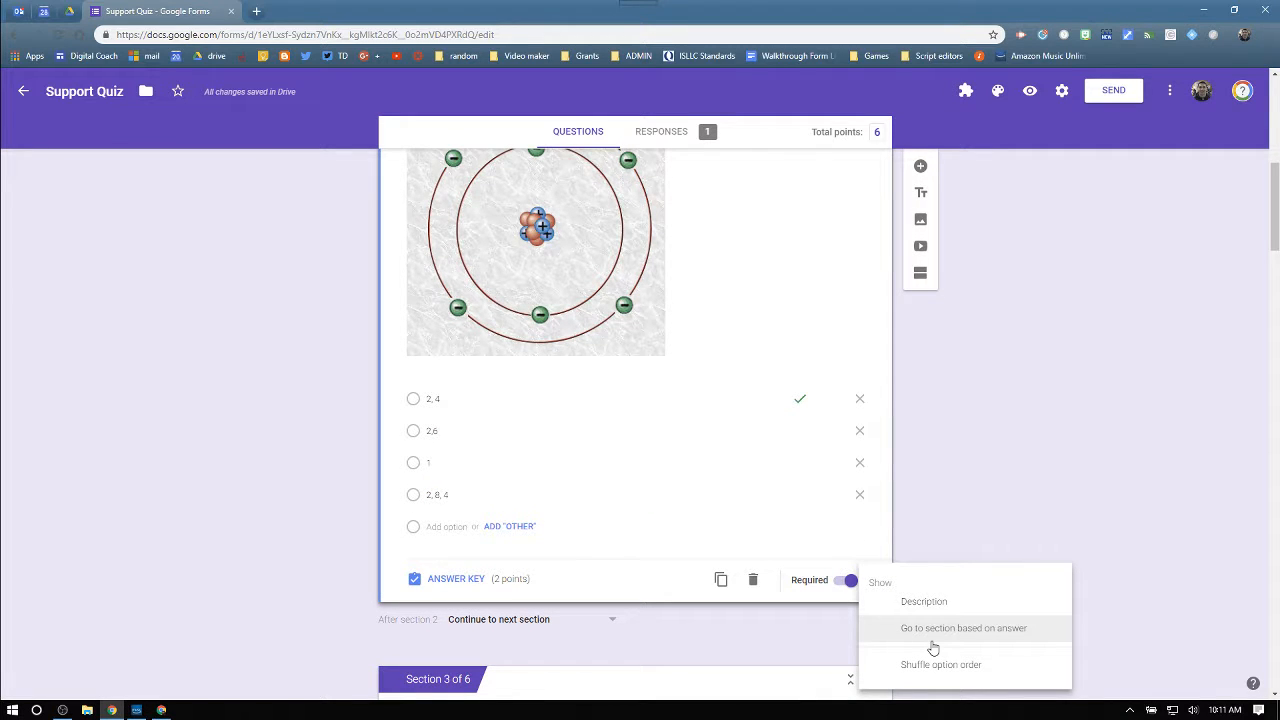
left_click(932, 645)
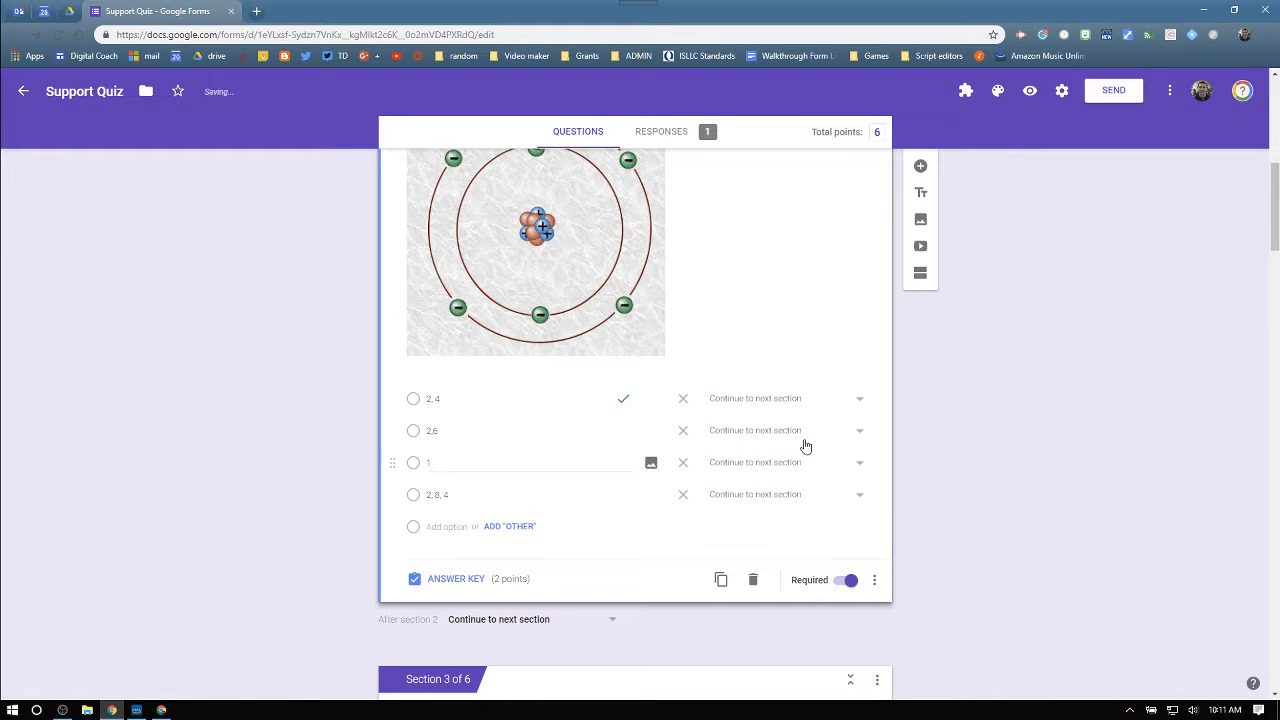
Route the Carbon question's correct answer 2, 4 to section 4 (Q2) and its three wrong answers to section 3 (Counting Electrons)
left_click(811, 398)
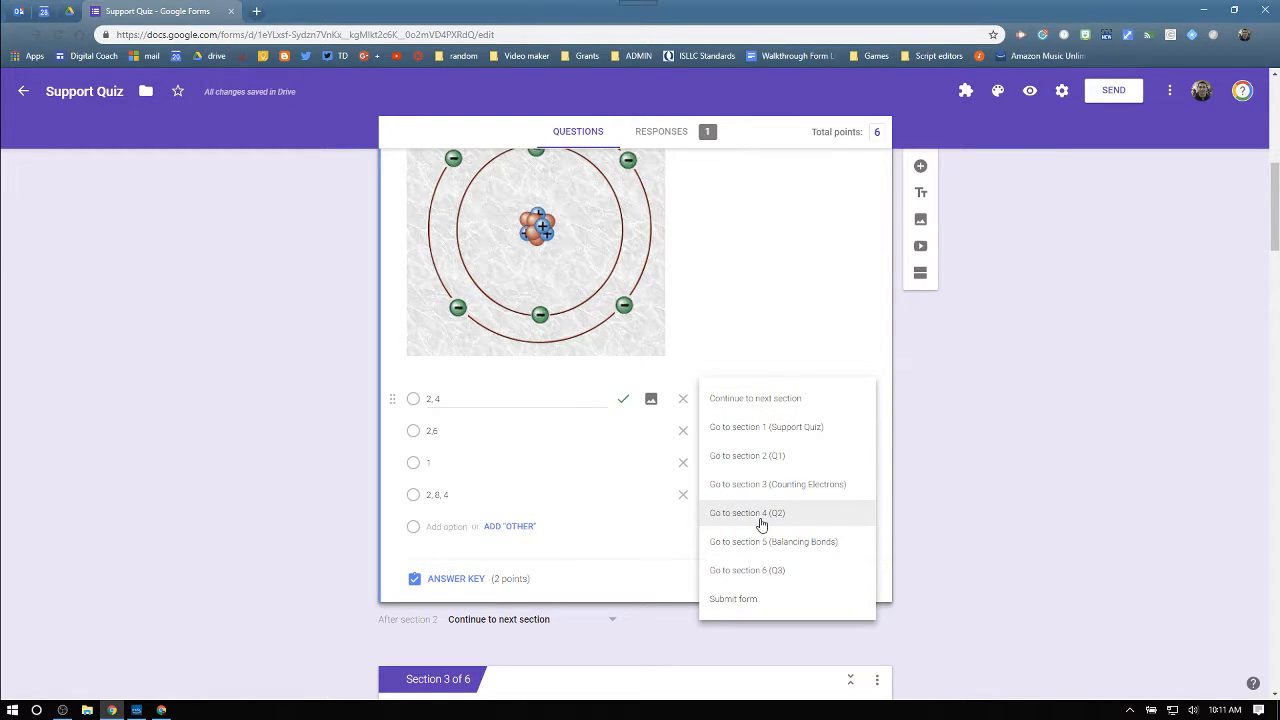
left_click(761, 513)
left_click(808, 432)
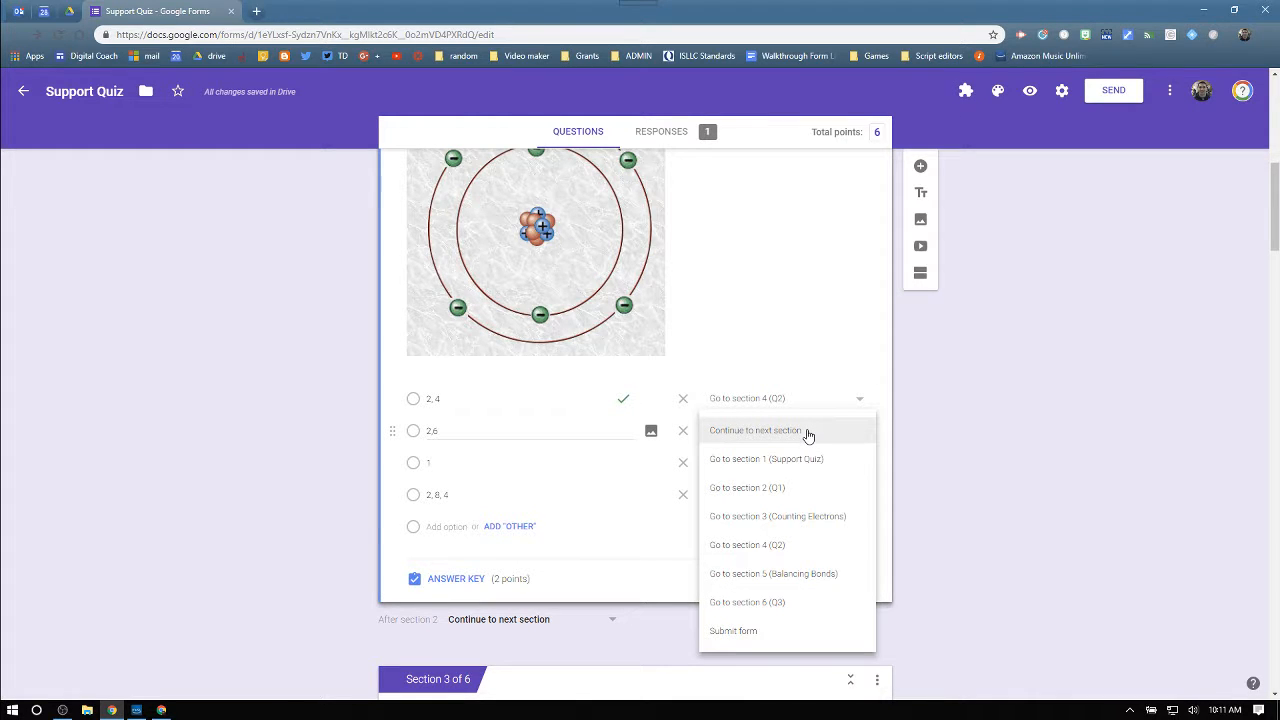
left_click(808, 520)
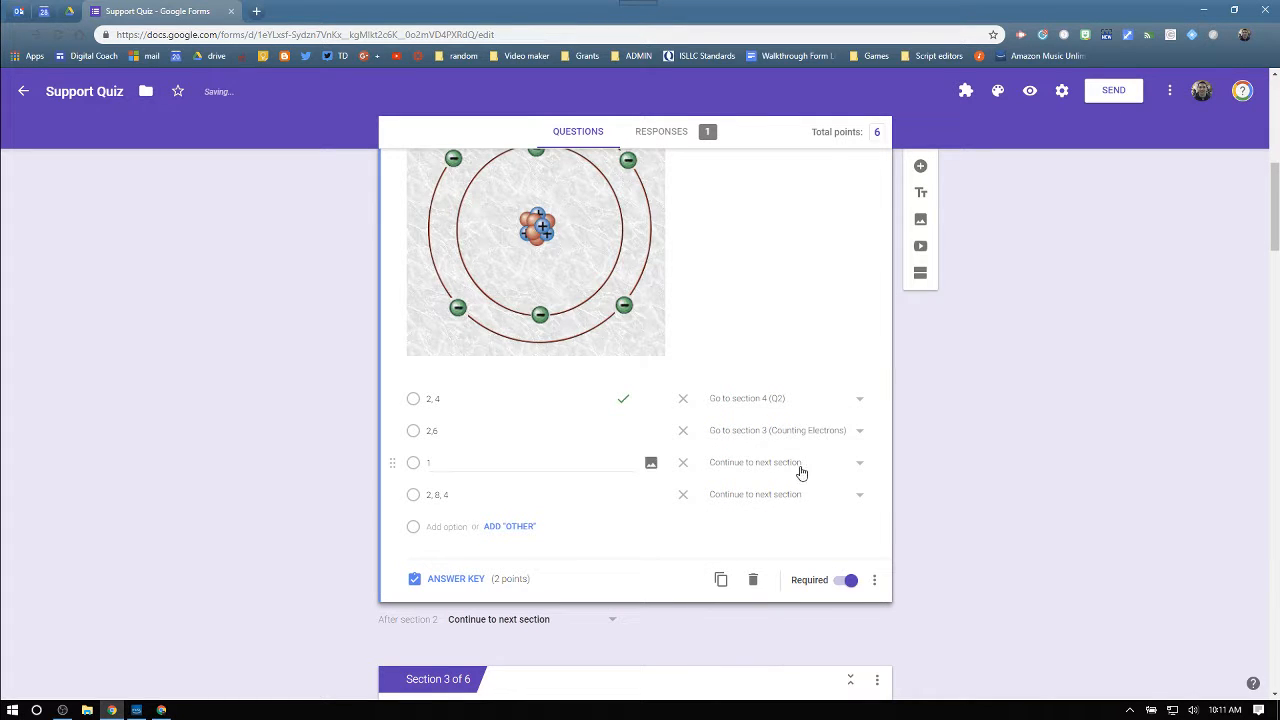
left_click(800, 468)
left_click(803, 551)
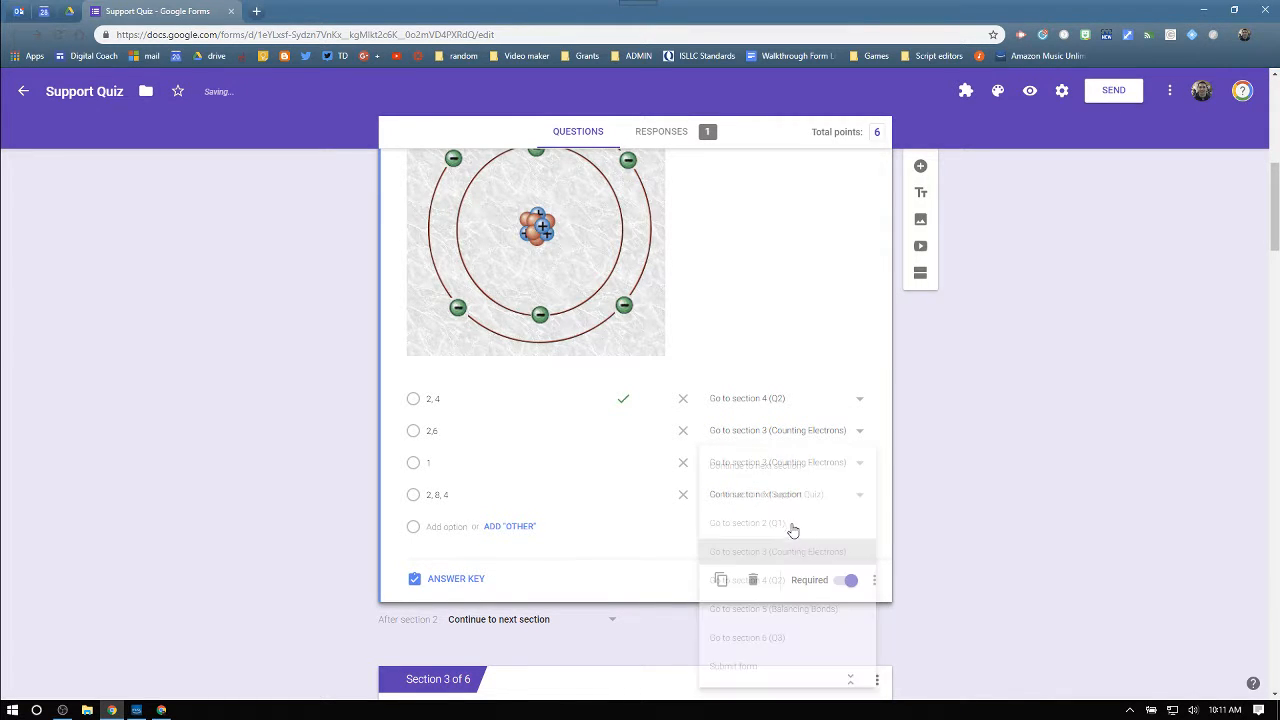
left_click(781, 497)
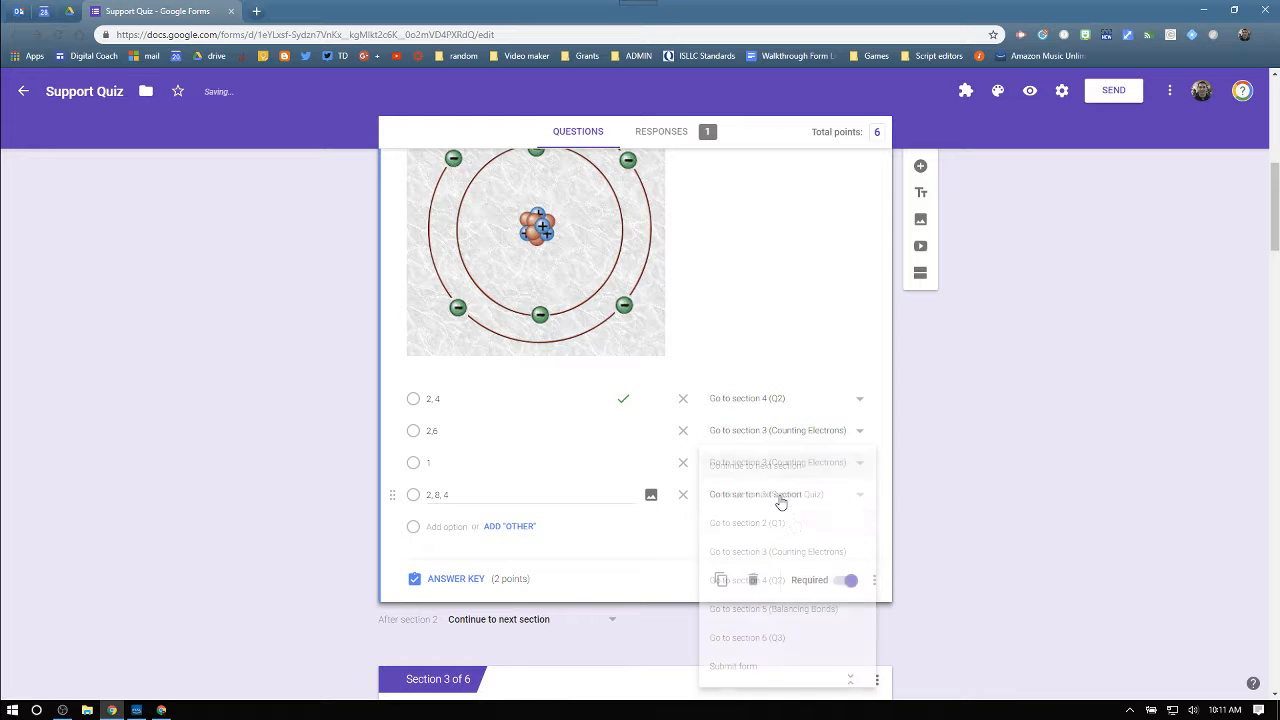
left_click(805, 556)
Set the form to go to section 4 (Q2) after section 3 (Counting Electrons)
scroll(1008, 557, "down", 4)
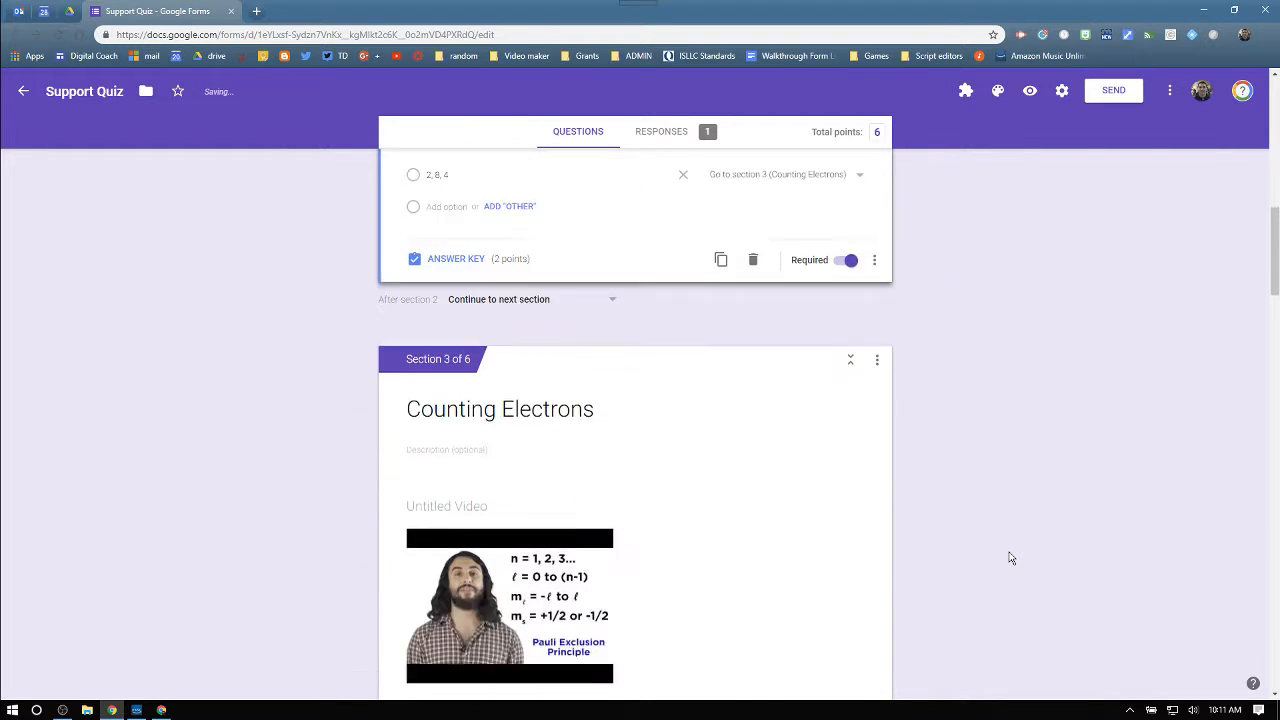
scroll(1010, 557, "down", 8)
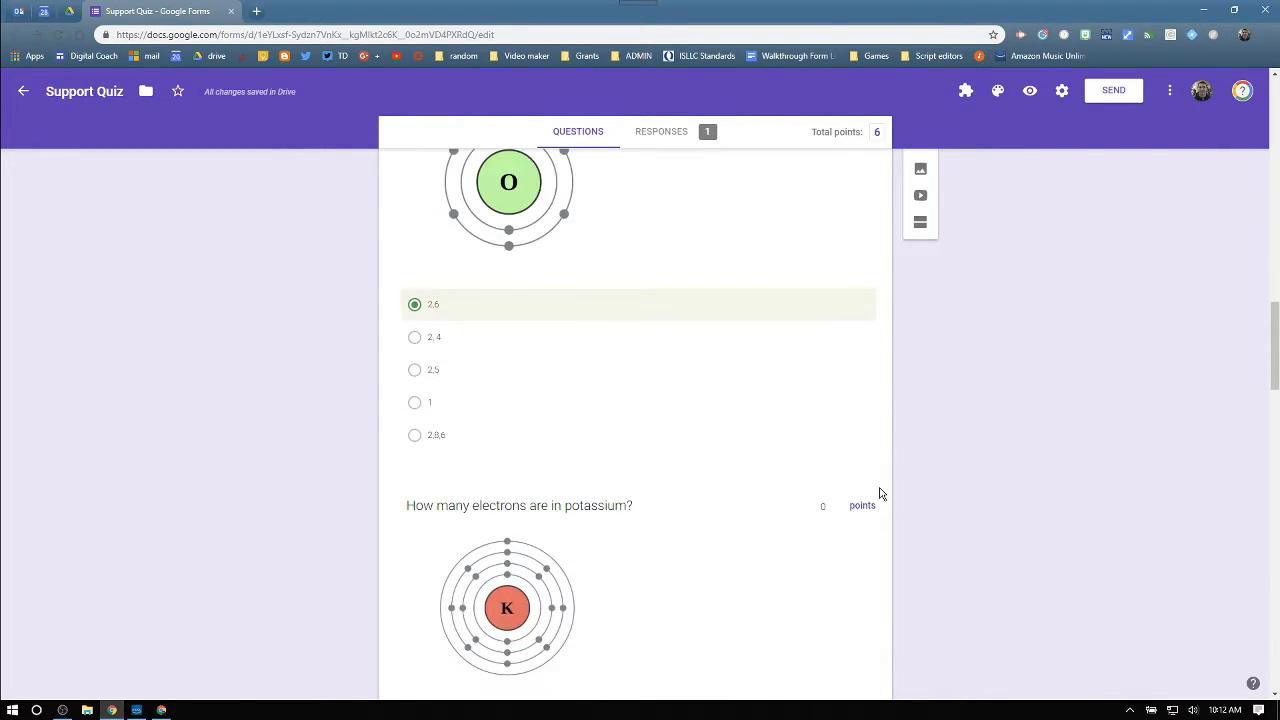
scroll(560, 470, "down", 1)
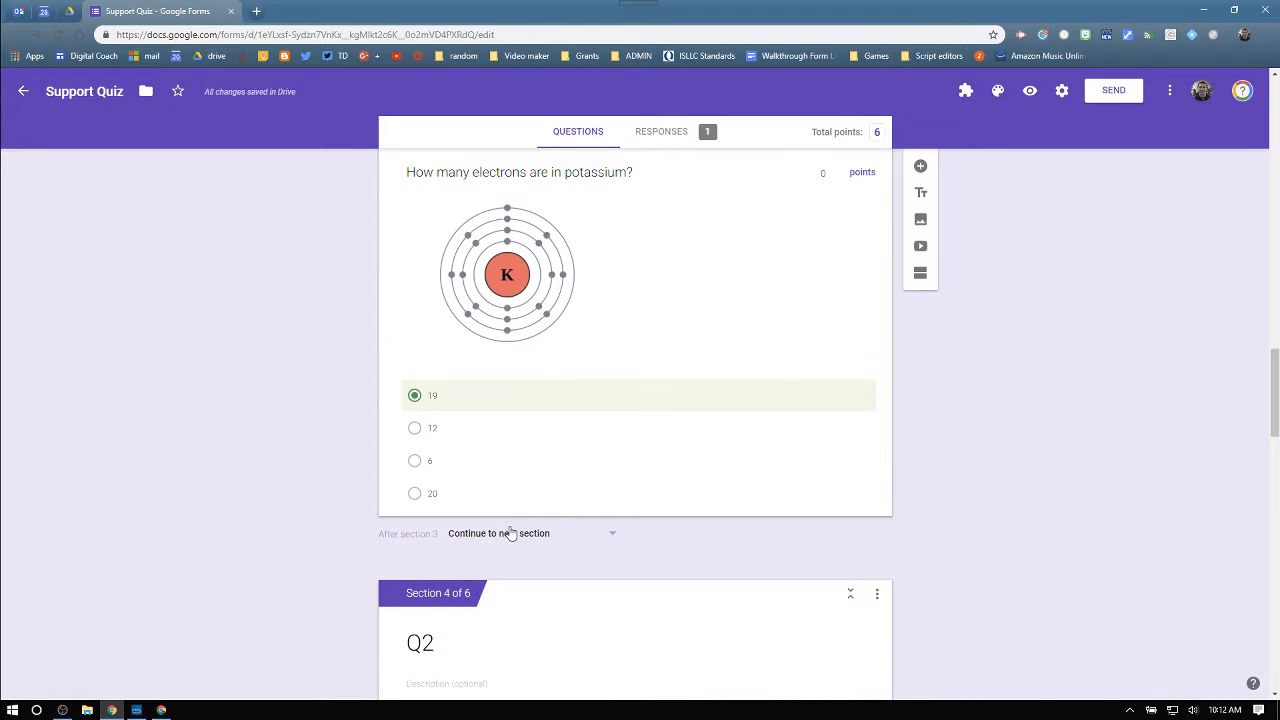
left_click(609, 536)
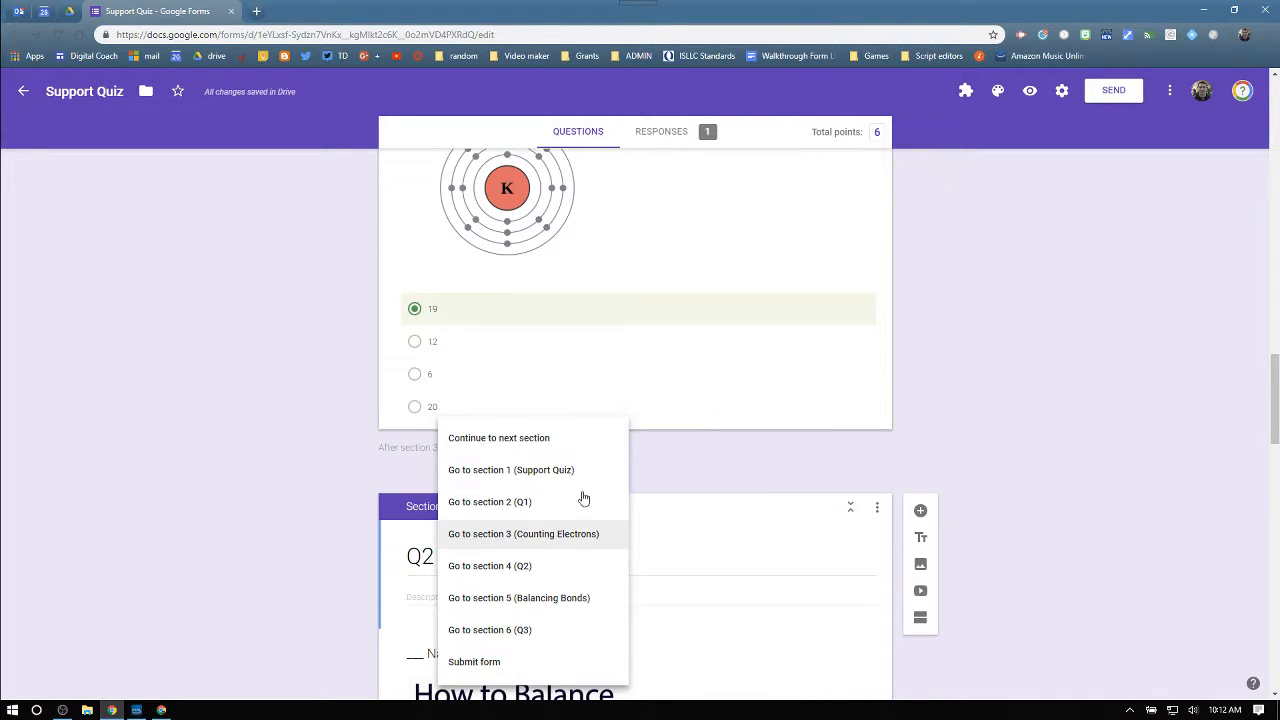
left_click(505, 566)
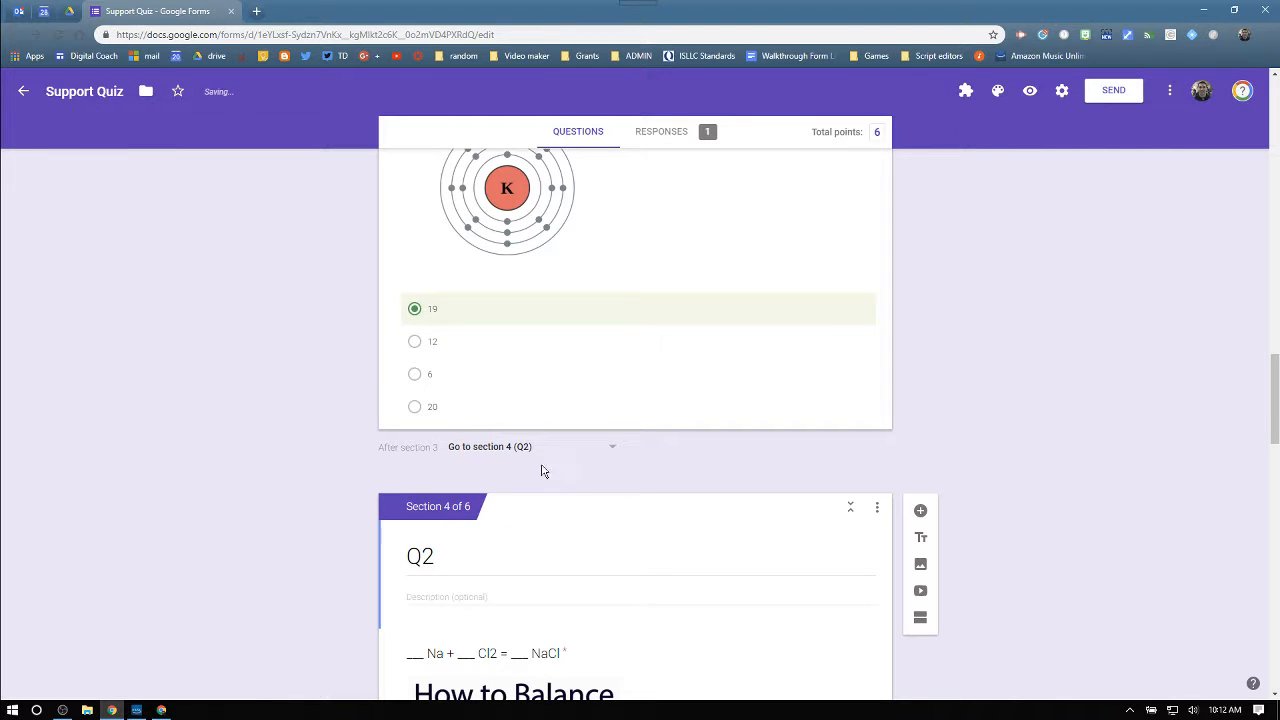
Enable going to a section based on the answer for the NaCl balancing question in section 4 (Q2)
scroll(516, 494, "down", 2)
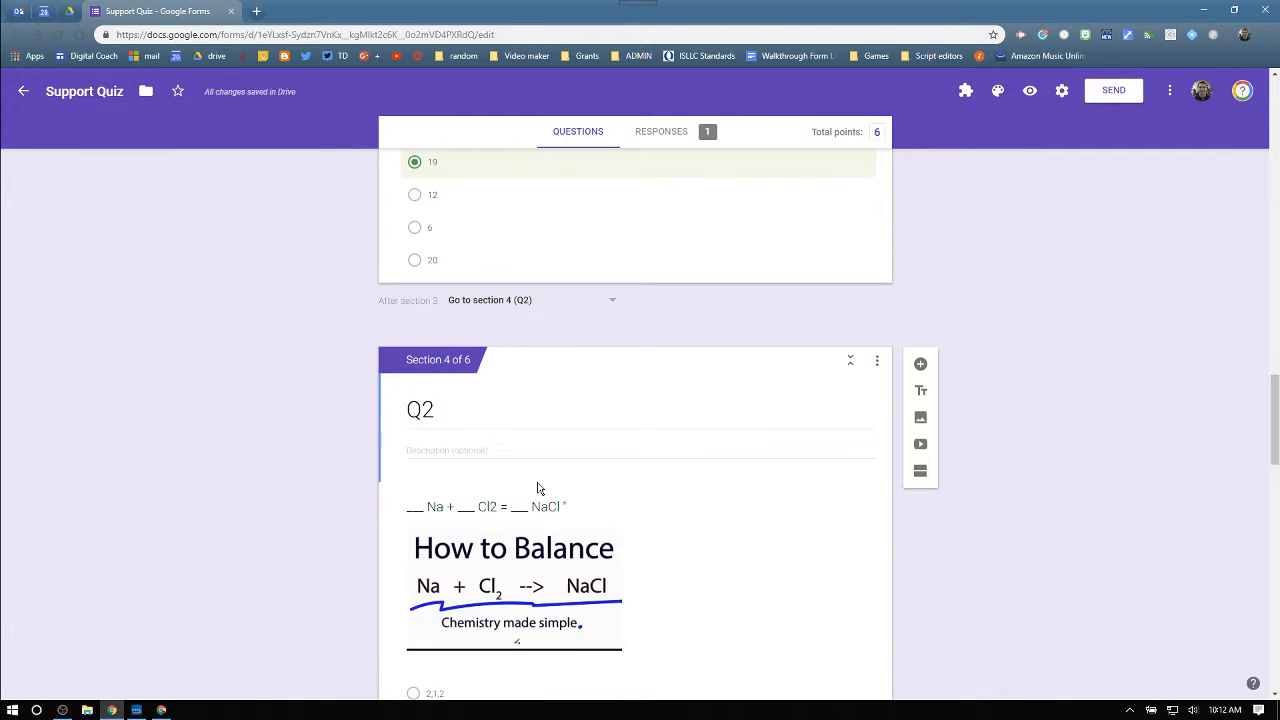
scroll(537, 488, "down", 4)
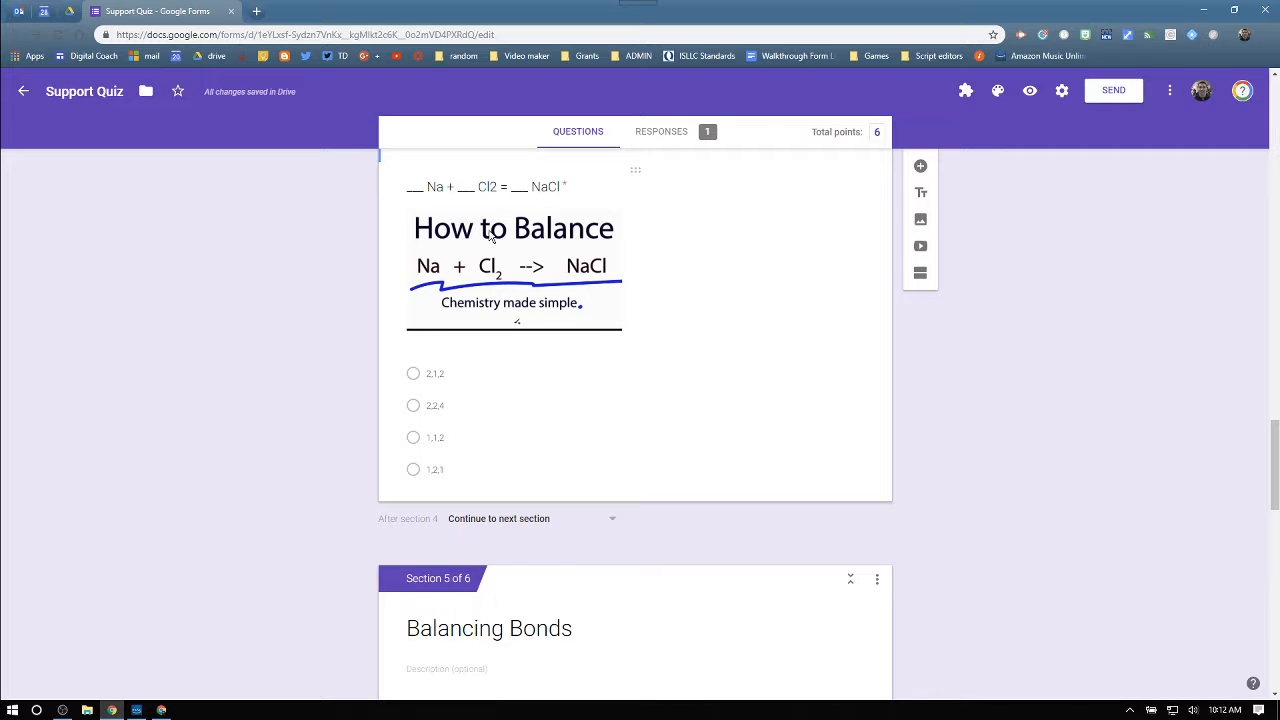
scroll(501, 277, "up", 1)
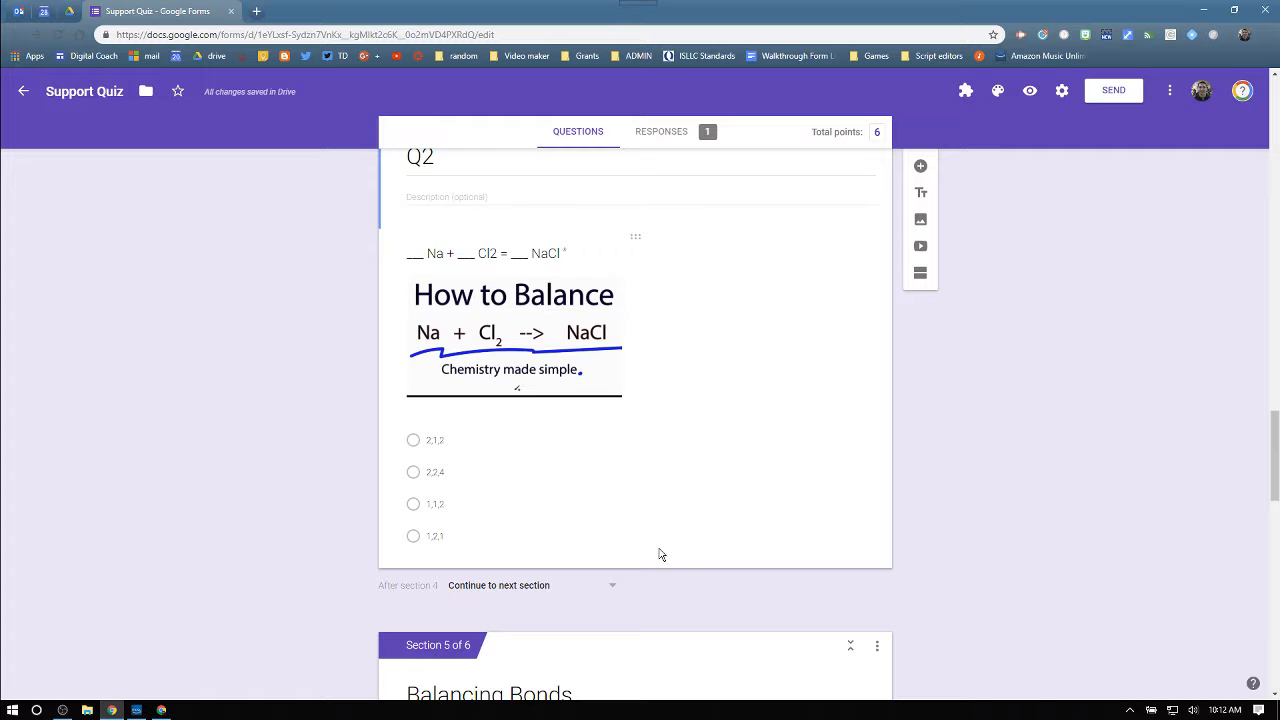
left_click(732, 470)
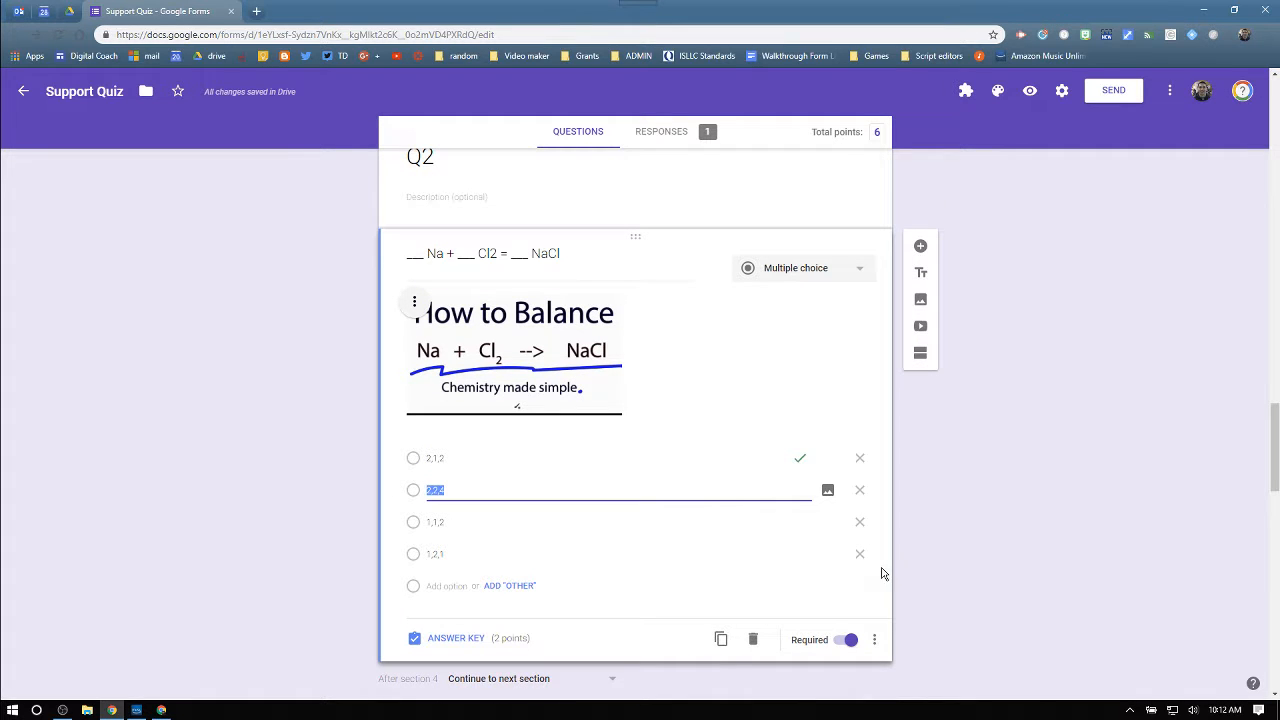
left_click(876, 641)
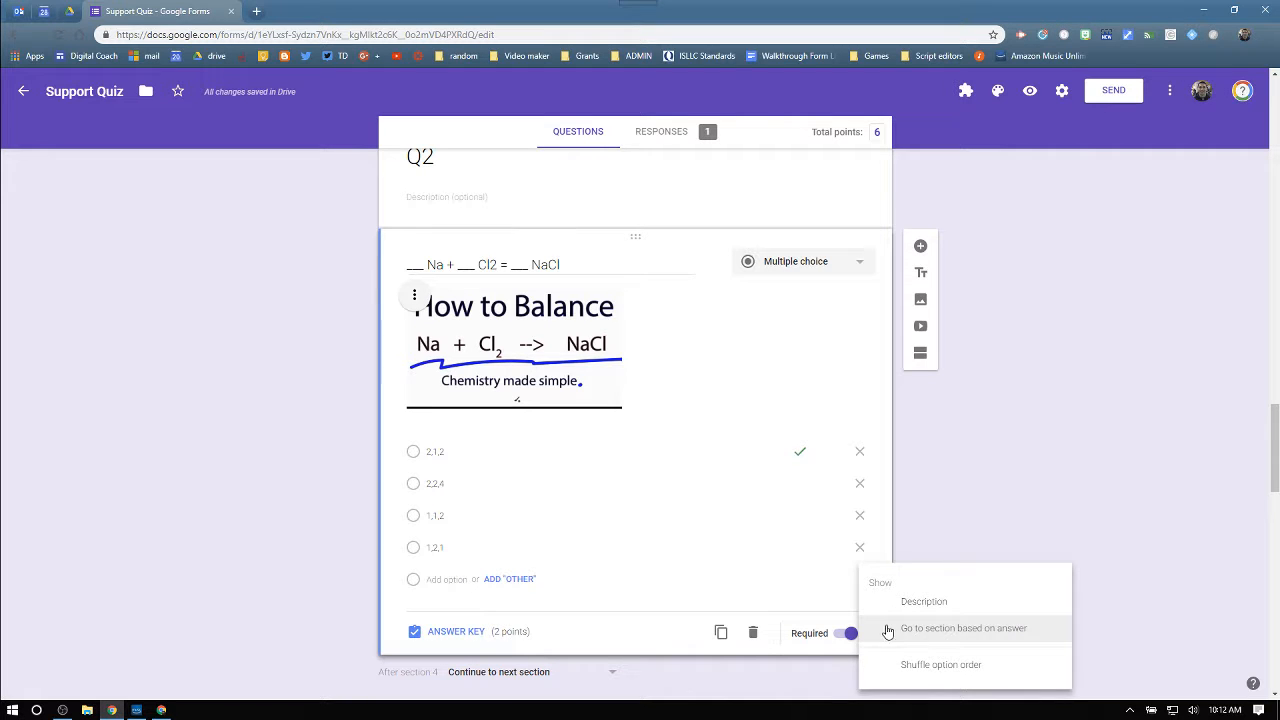
left_click(887, 631)
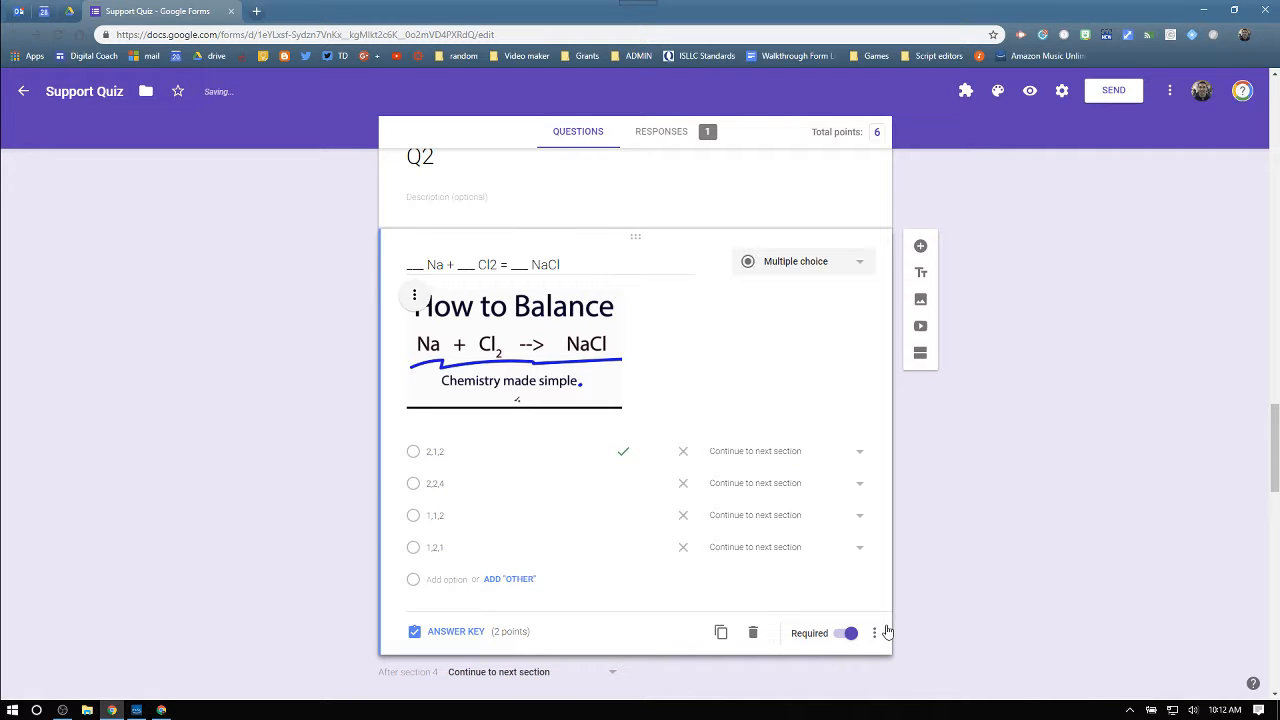
Route the NaCl question's correct answer 2,1,2 to section 6 (Q3) and its three wrong answers to section 5 (Balancing Bonds)
left_click(804, 452)
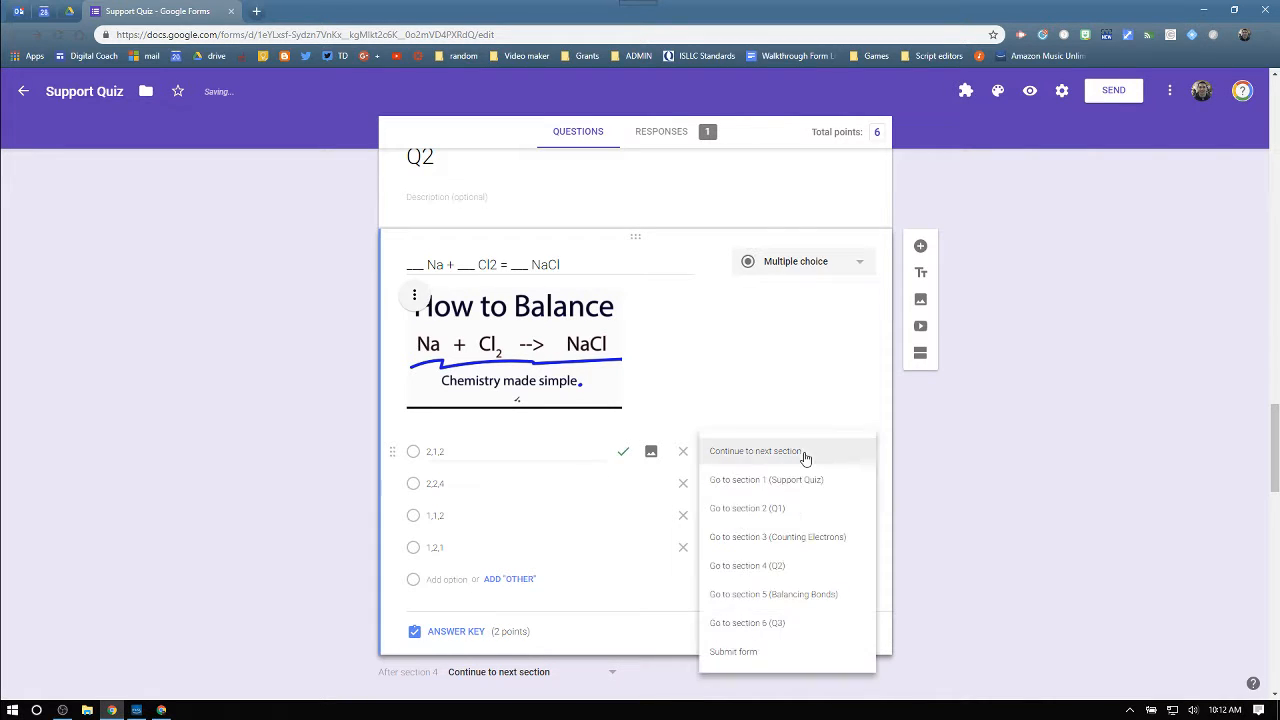
left_click(782, 626)
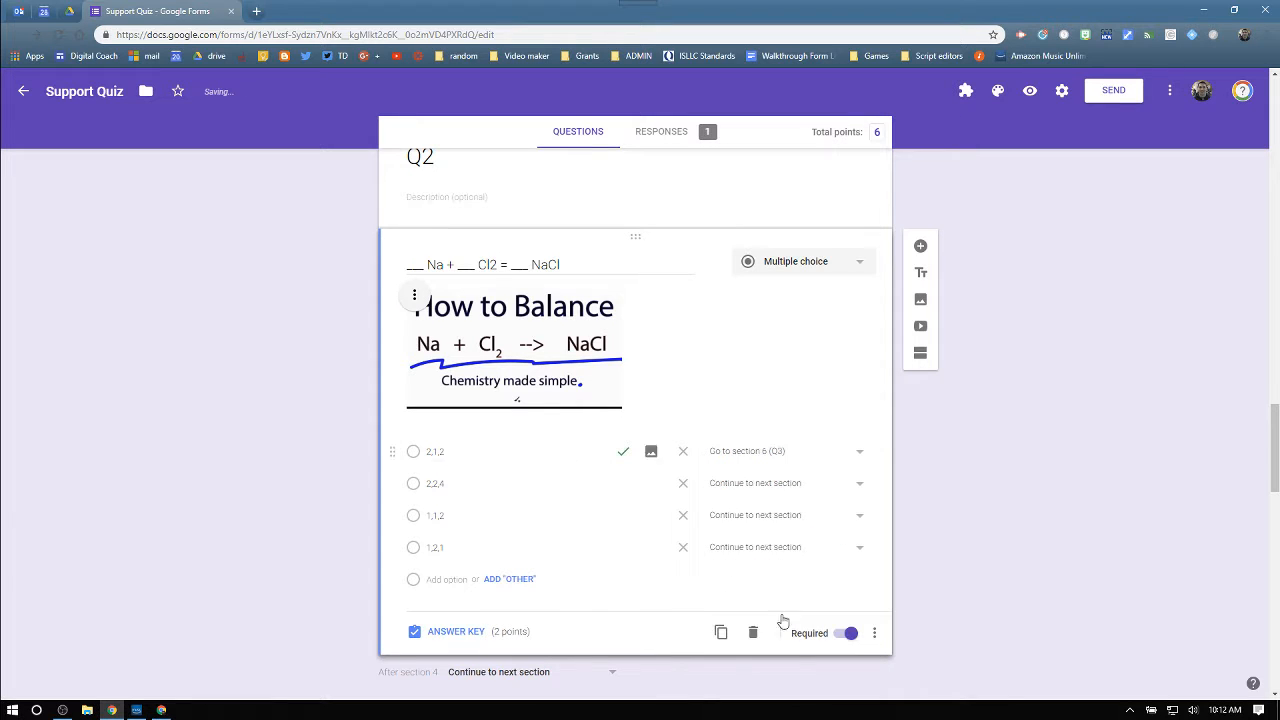
left_click(771, 489)
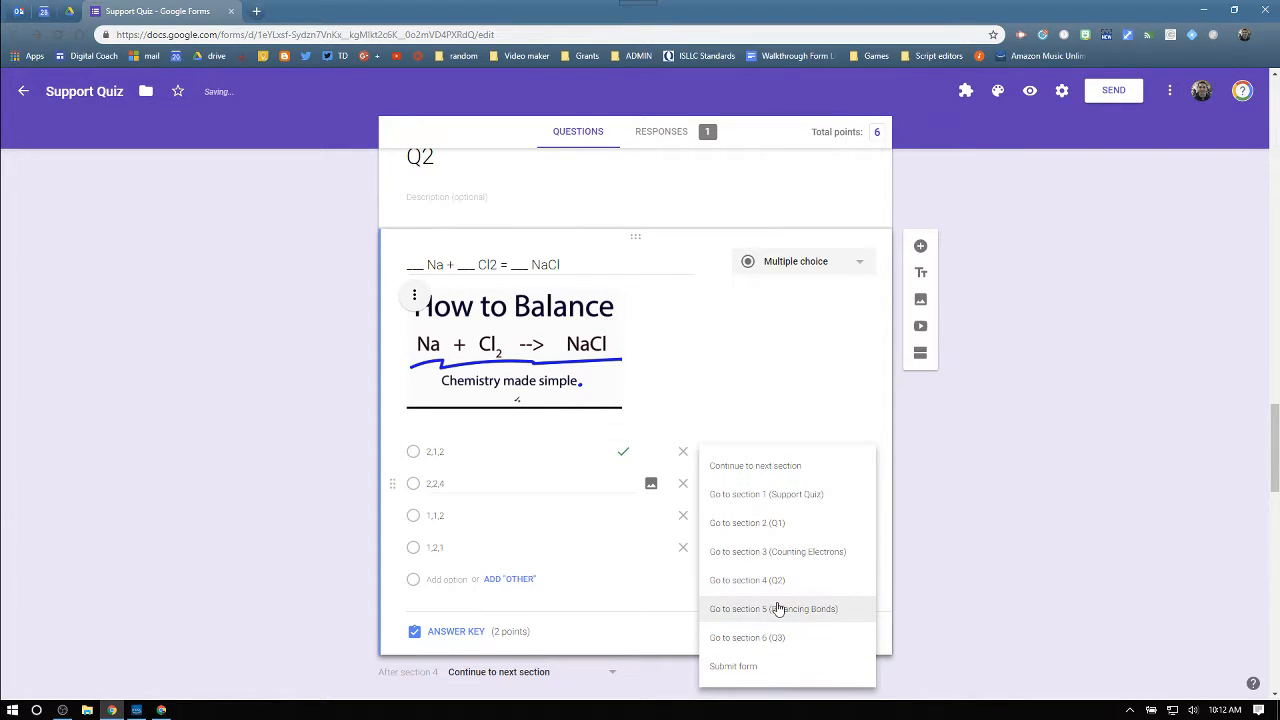
left_click(760, 551)
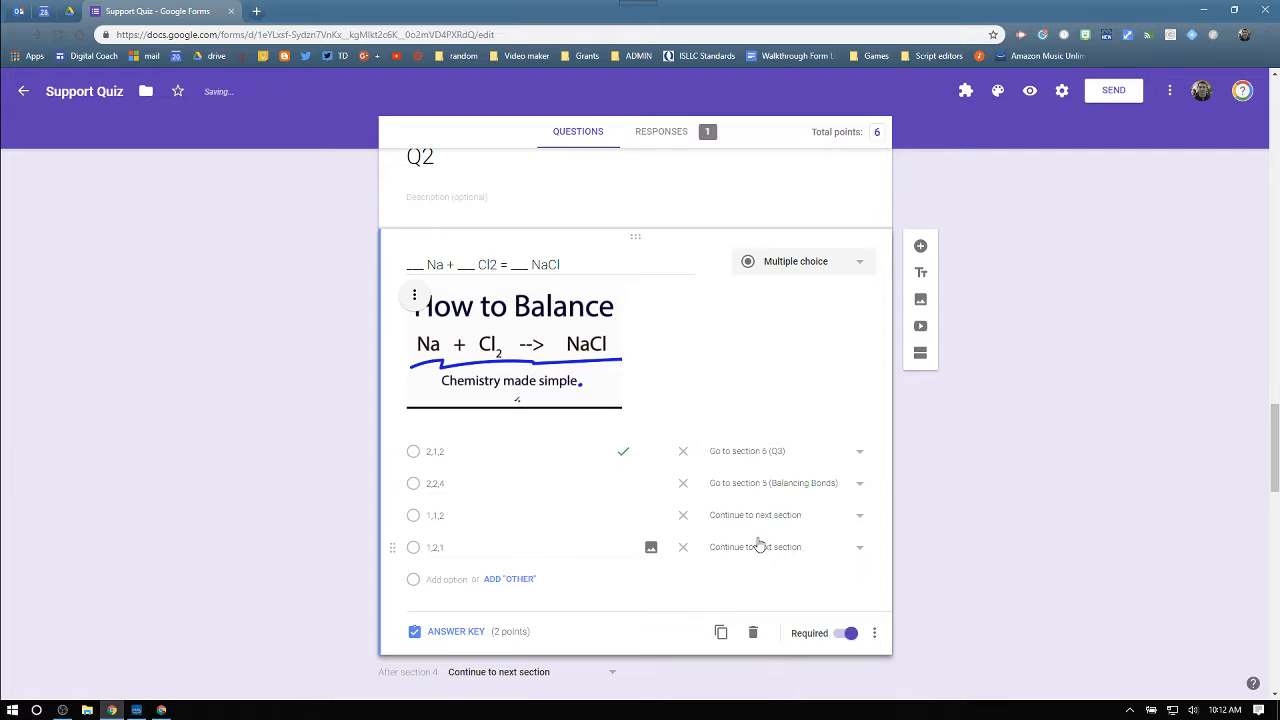
left_click(762, 518)
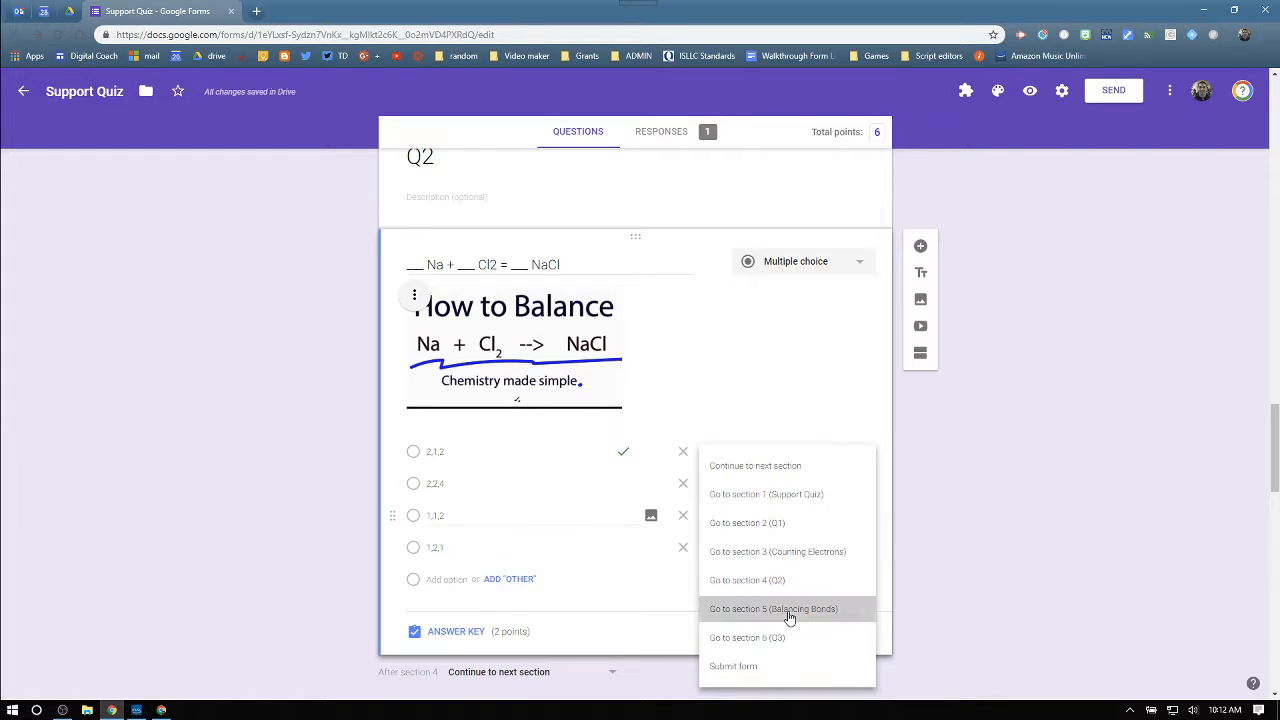
left_click(788, 612)
left_click(765, 550)
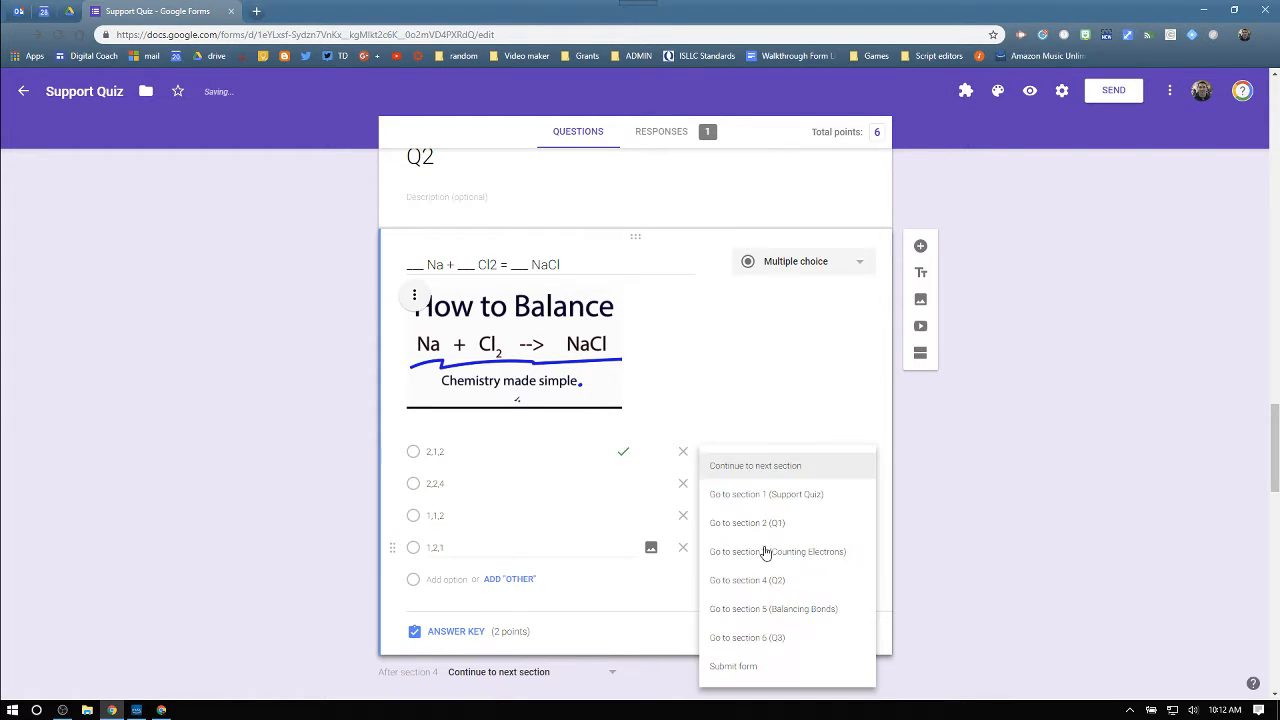
left_click(790, 612)
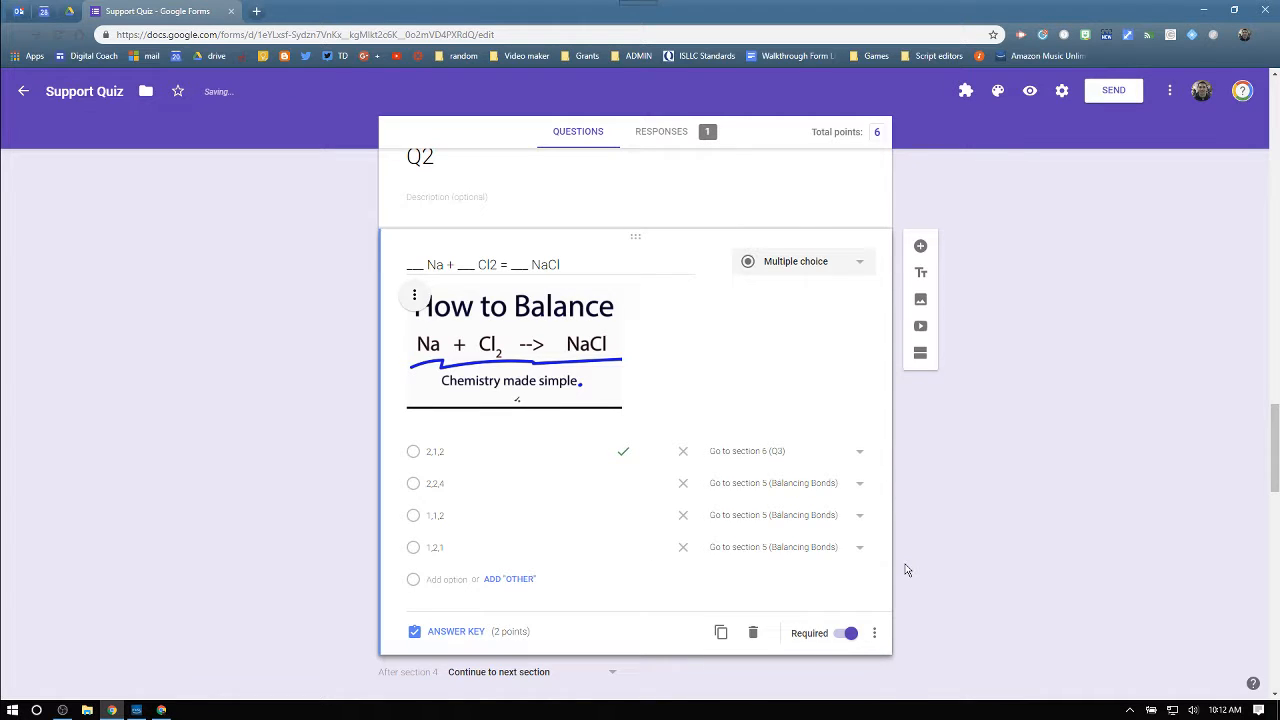
Set the form to go to section 6 (Q3) after section 5 (Balancing Bonds)
scroll(906, 570, "down", 5)
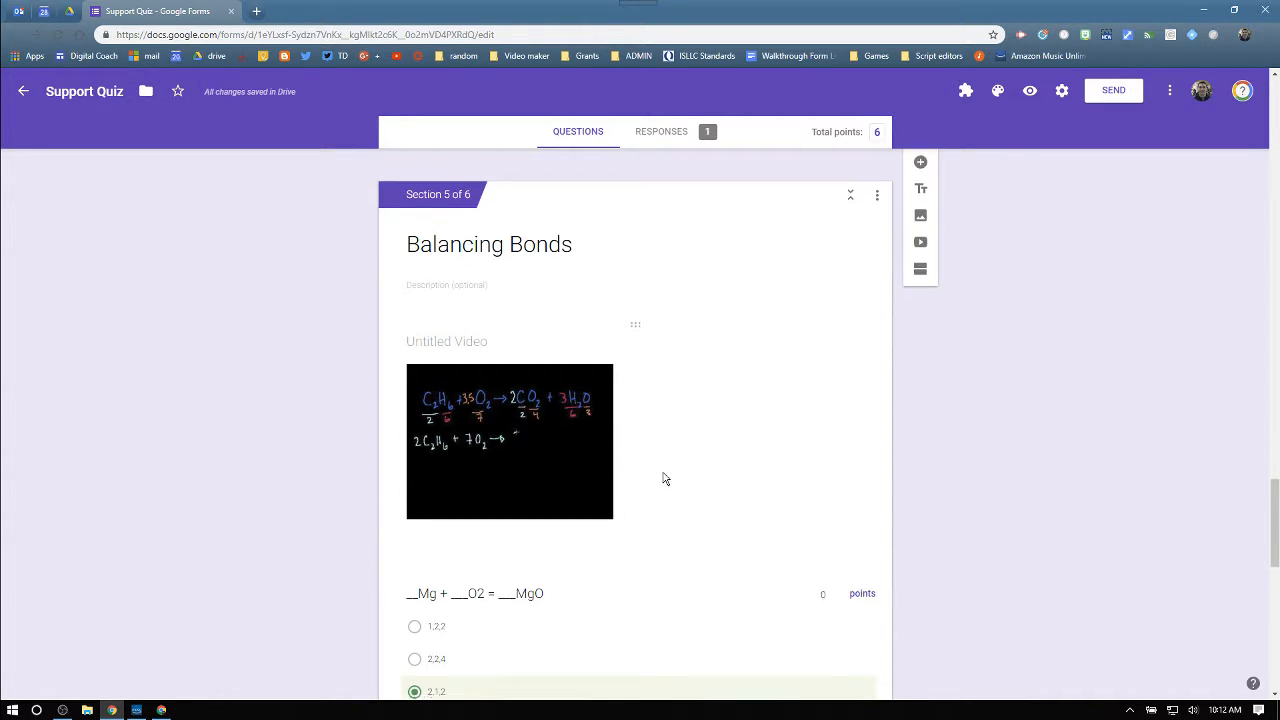
scroll(666, 479, "down", 4)
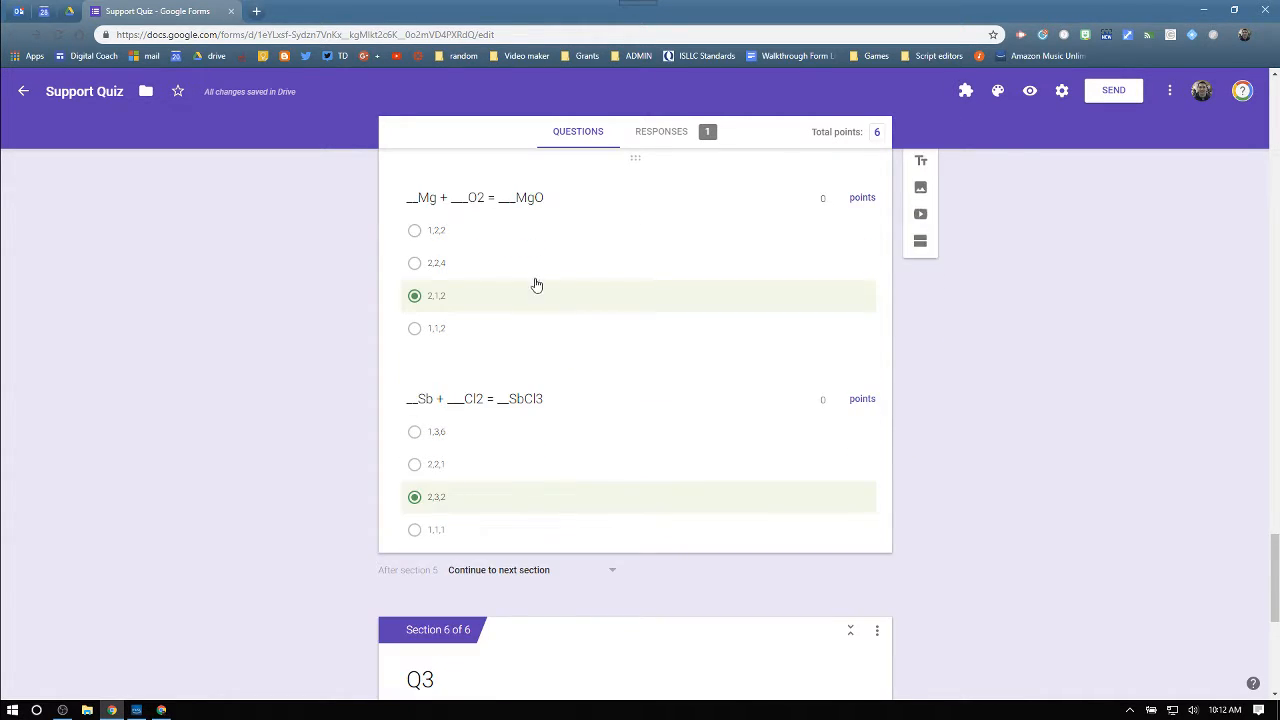
scroll(540, 300, "up", 2)
scroll(560, 400, "down", 2)
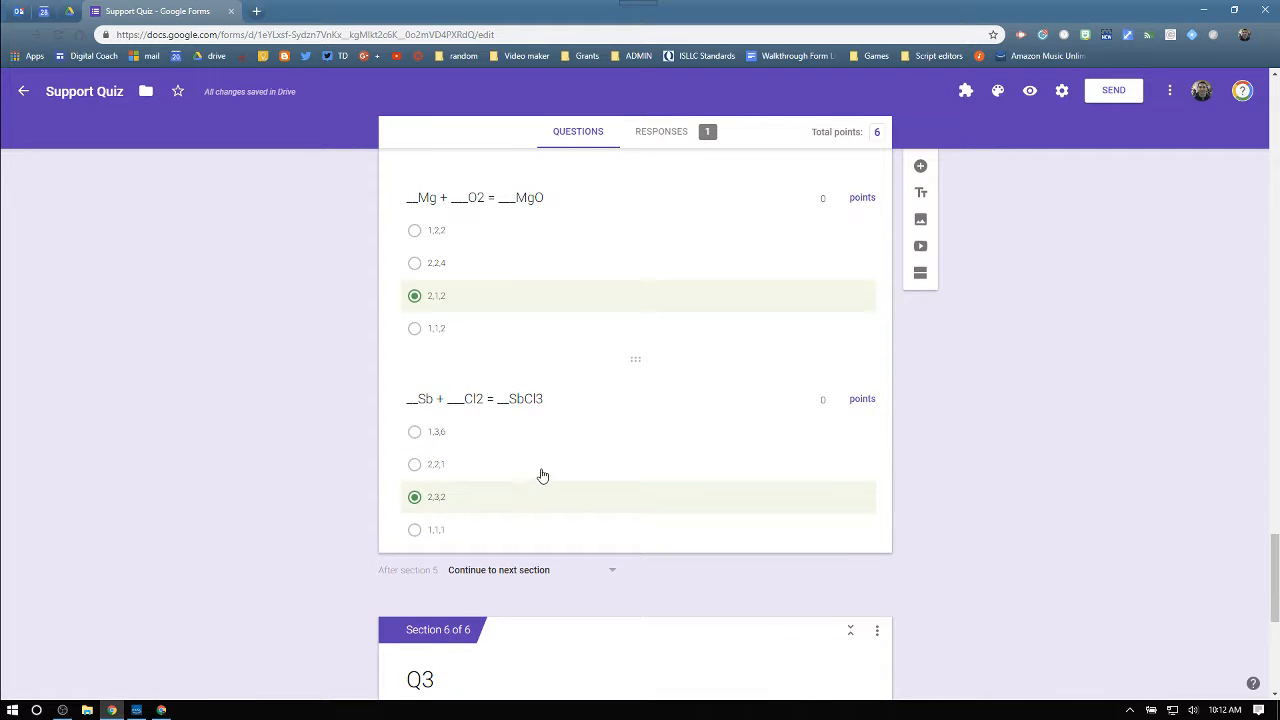
left_click(581, 576)
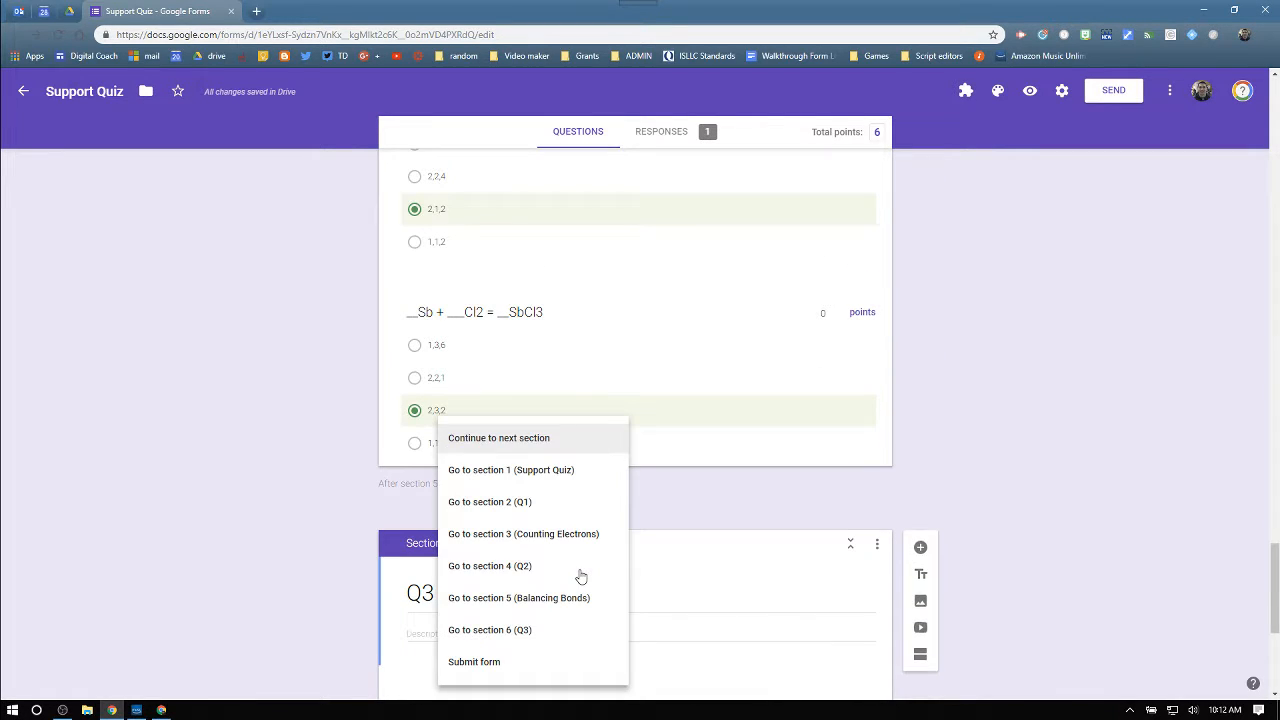
left_click(531, 632)
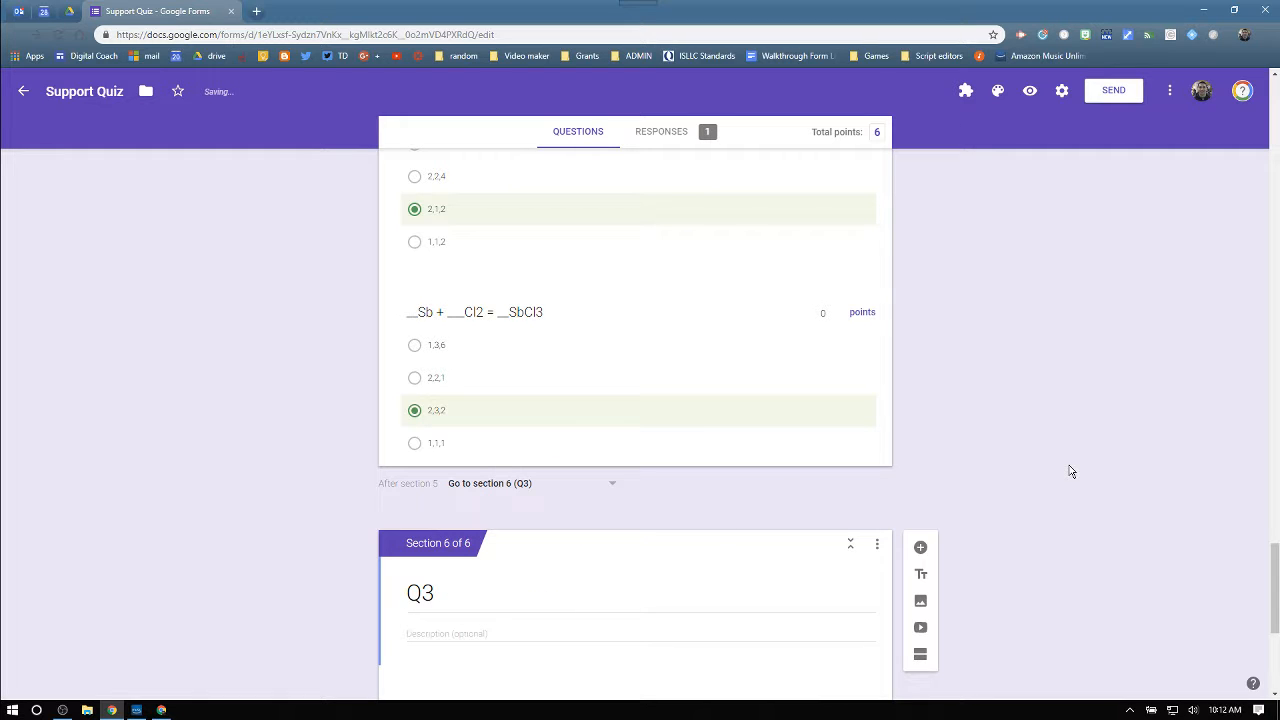
Open the answer key of the atom name question in section 6 (Q3) and check its list of accepted answers
scroll(1070, 471, "down", 4)
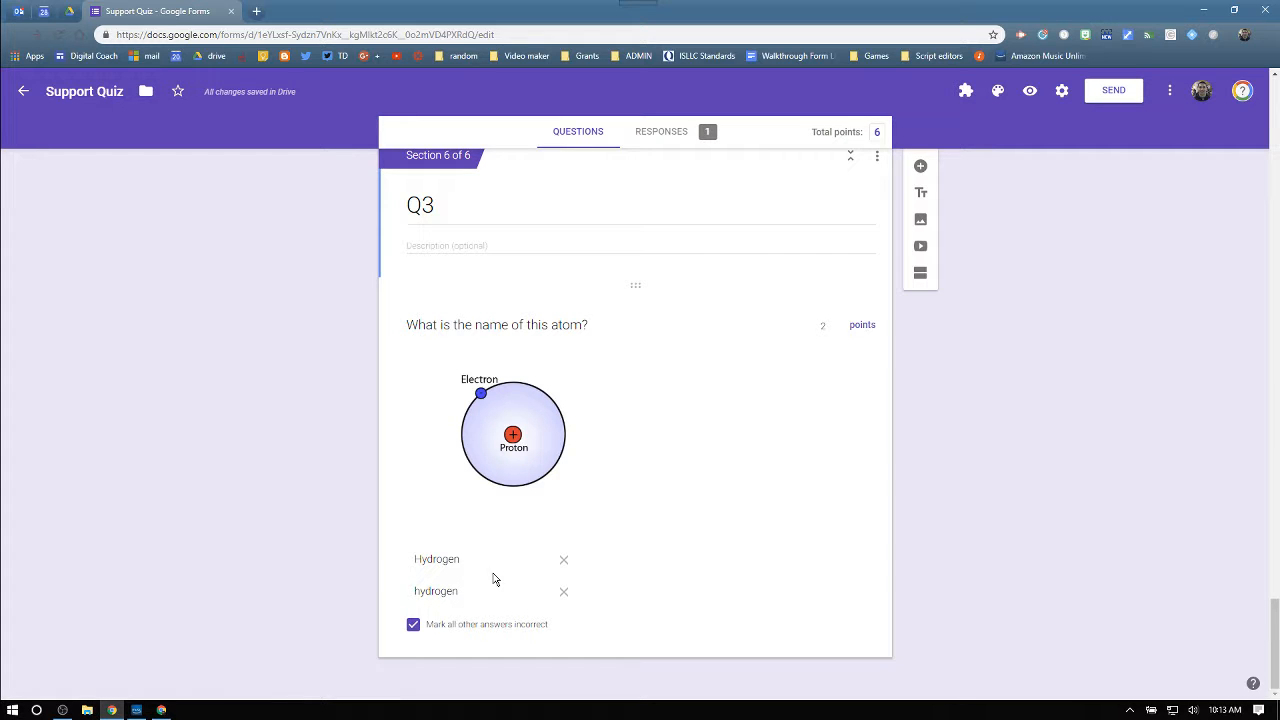
left_click(636, 559)
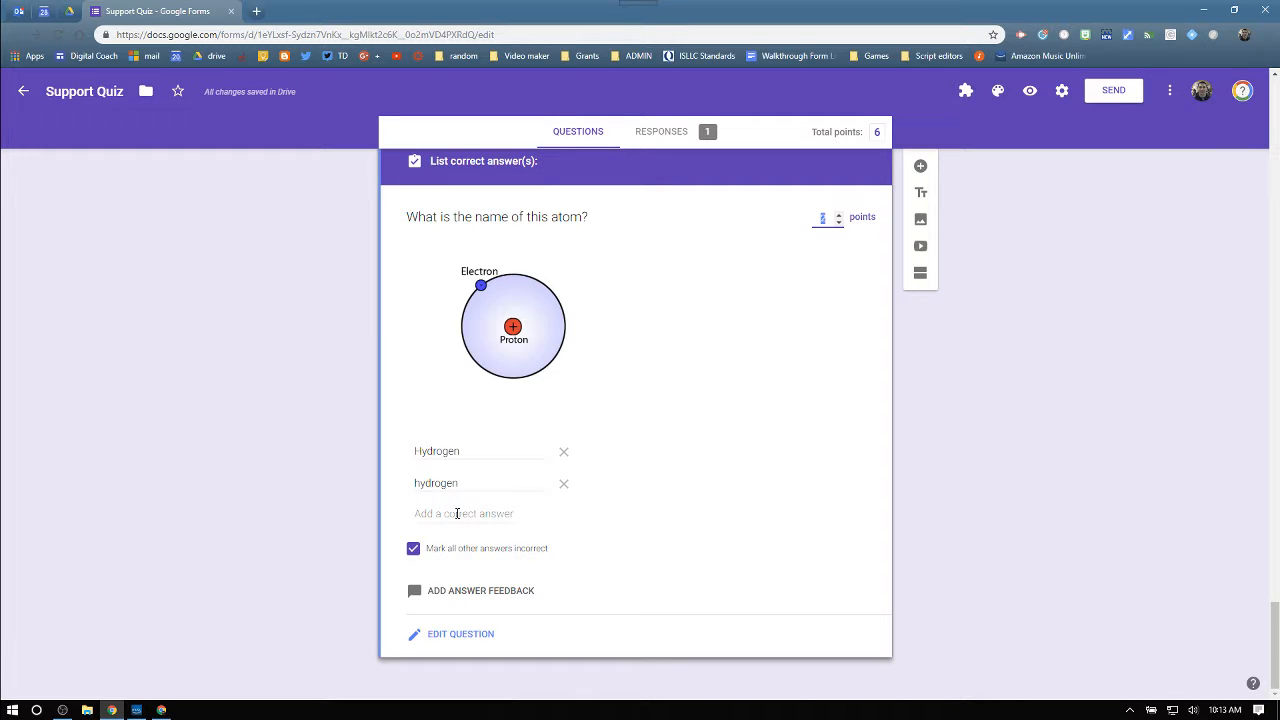
left_click(457, 513)
type("H")
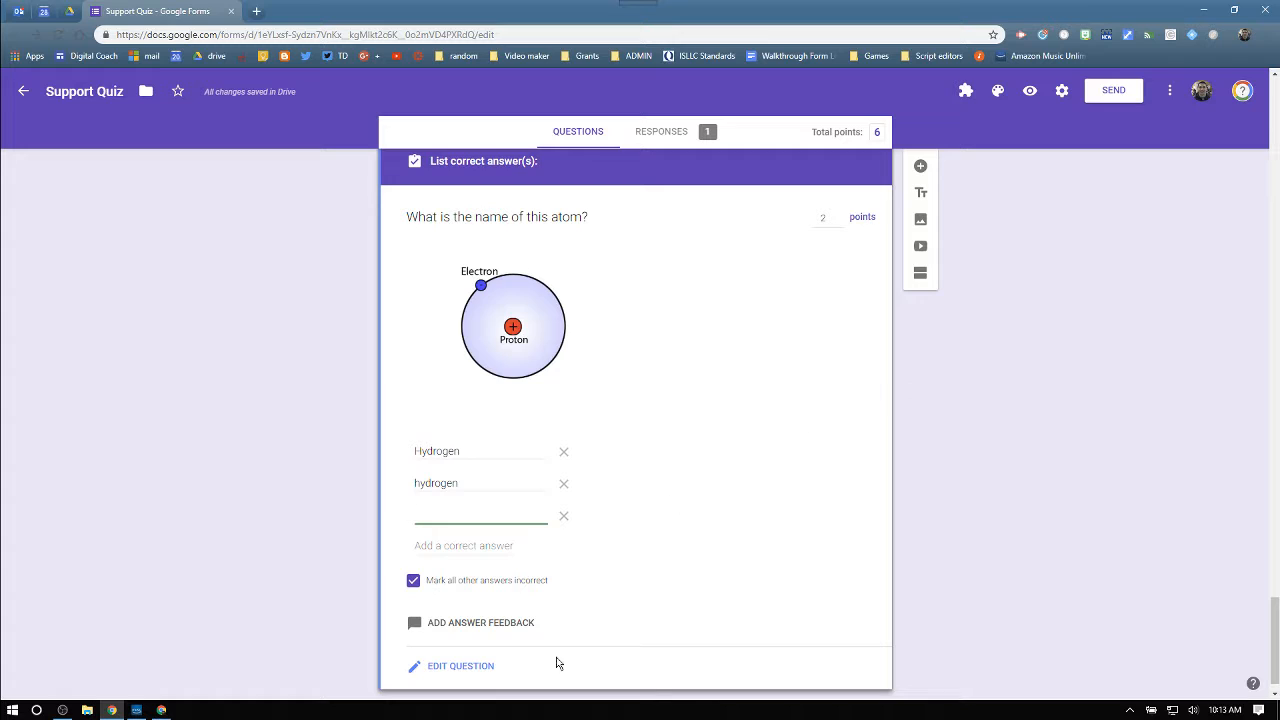
left_click(979, 429)
Preview the quiz as a respondent, enter St1 as the name and continue to Q1
left_click(1032, 92)
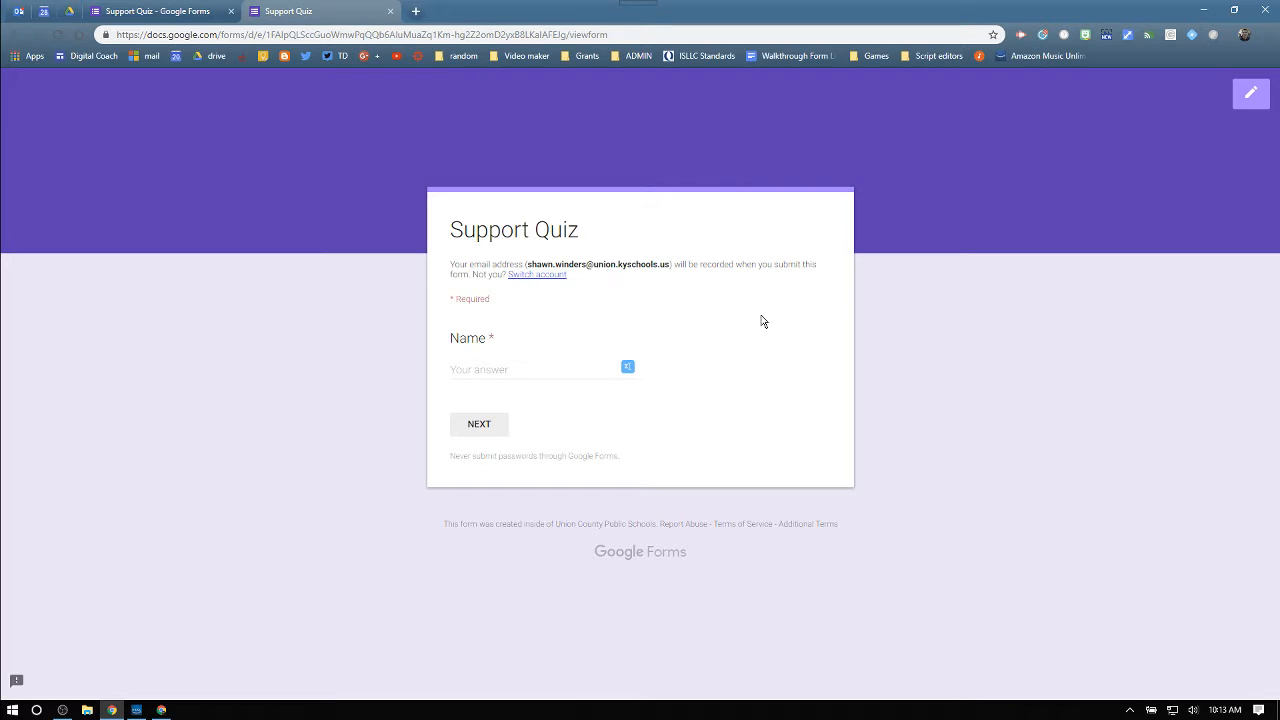
left_click(523, 376)
type("St1")
left_click(472, 429)
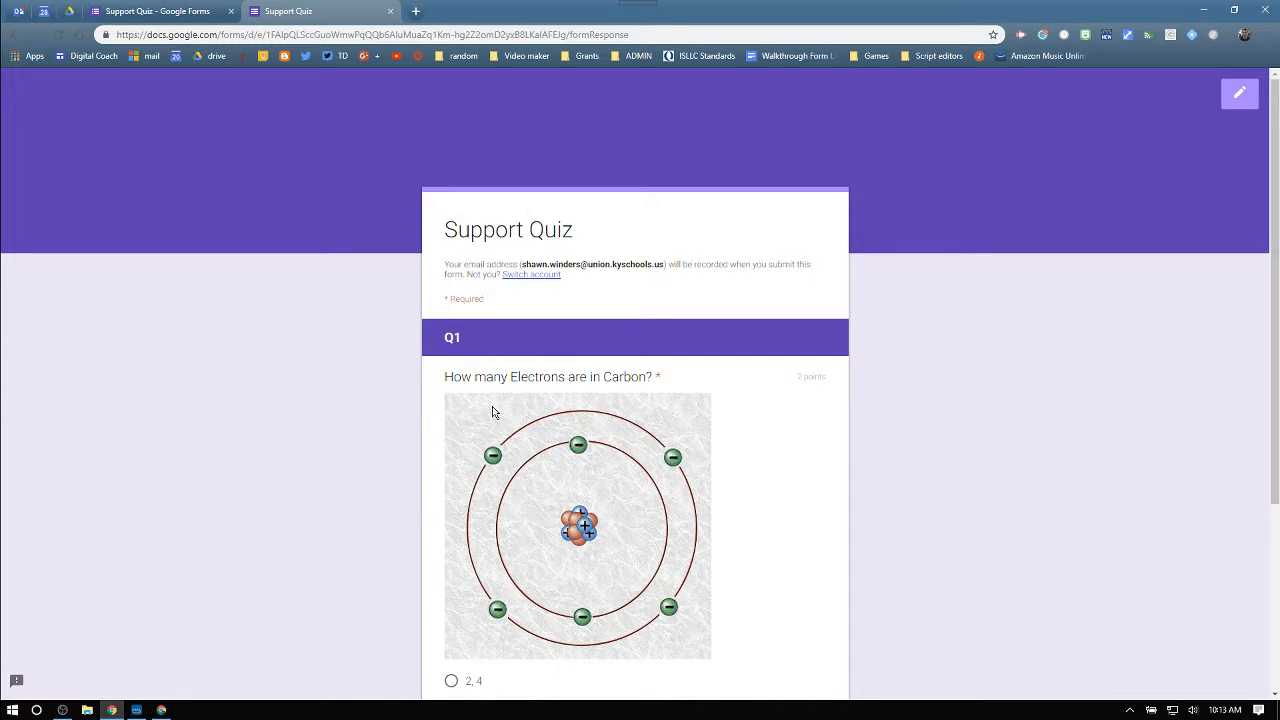
Answer the Carbon electrons question correctly with 2, 4 and continue to the next section
scroll(480, 390, "down", 1)
scroll(600, 430, "down", 1)
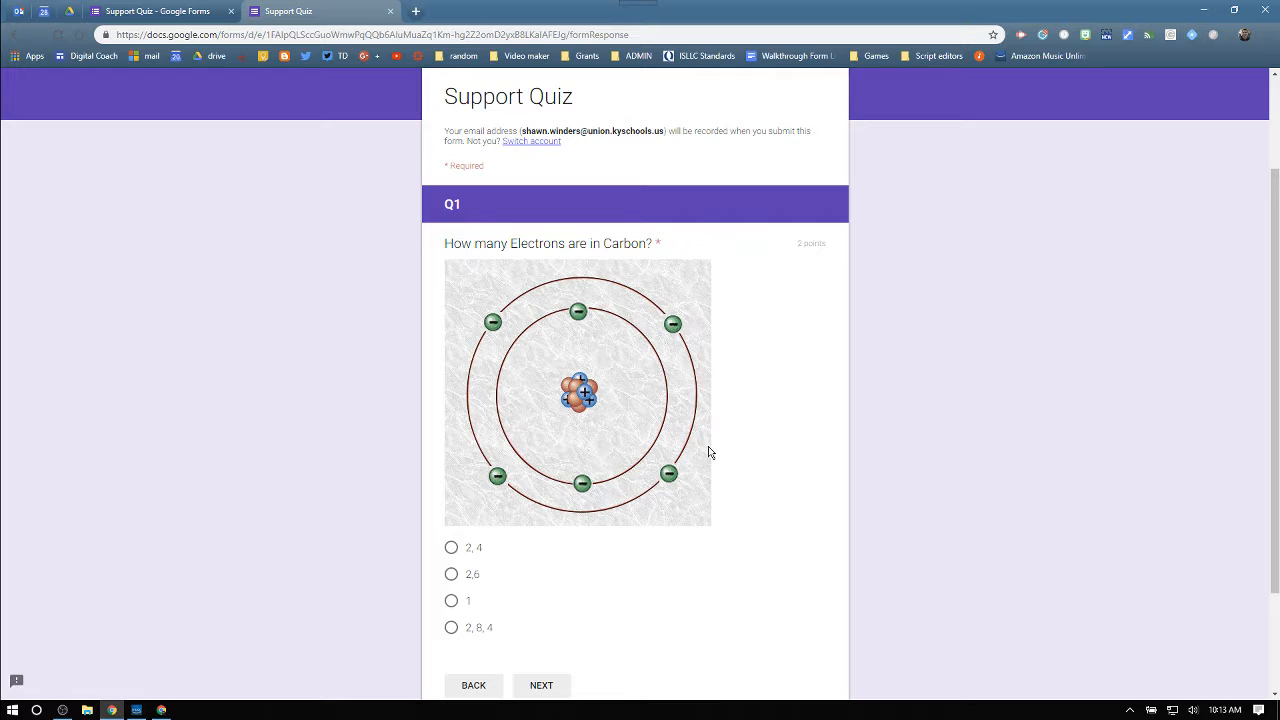
left_click(451, 548)
scroll(637, 580, "down", 2)
left_click(557, 553)
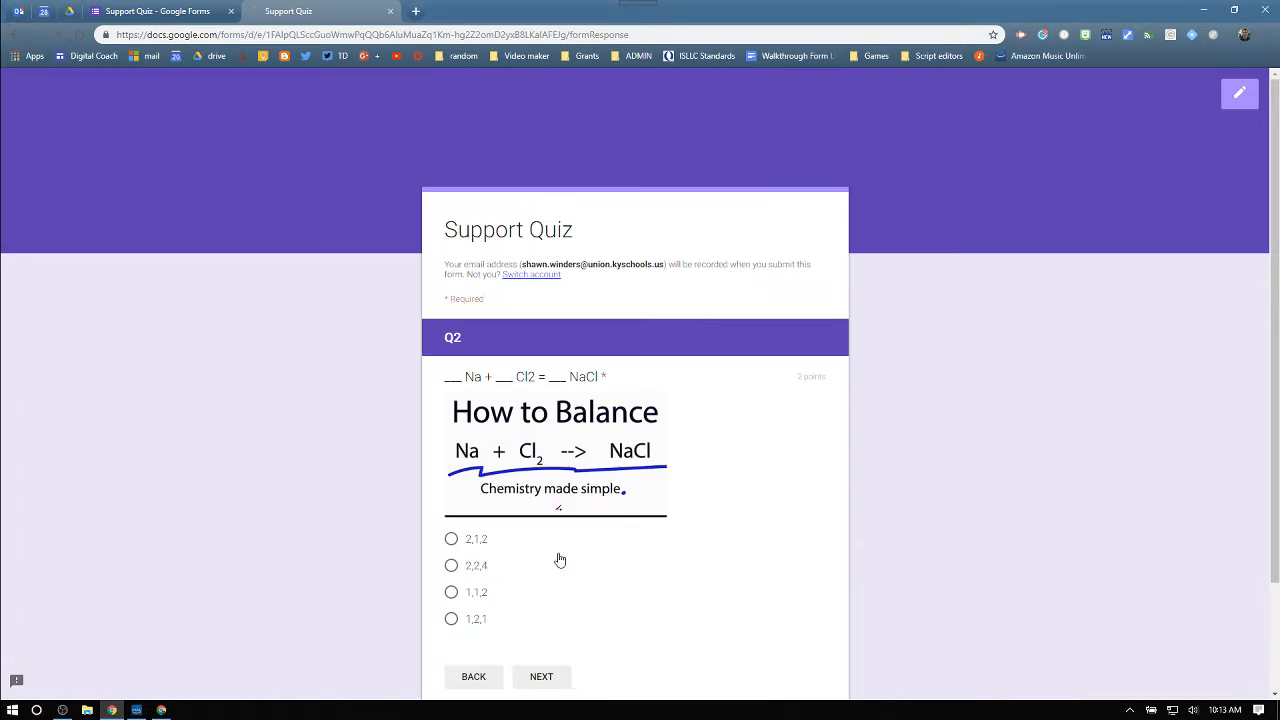
Answer the NaCl balancing question correctly with 2,1,2 and continue to the next section
scroll(618, 534, "down", 2)
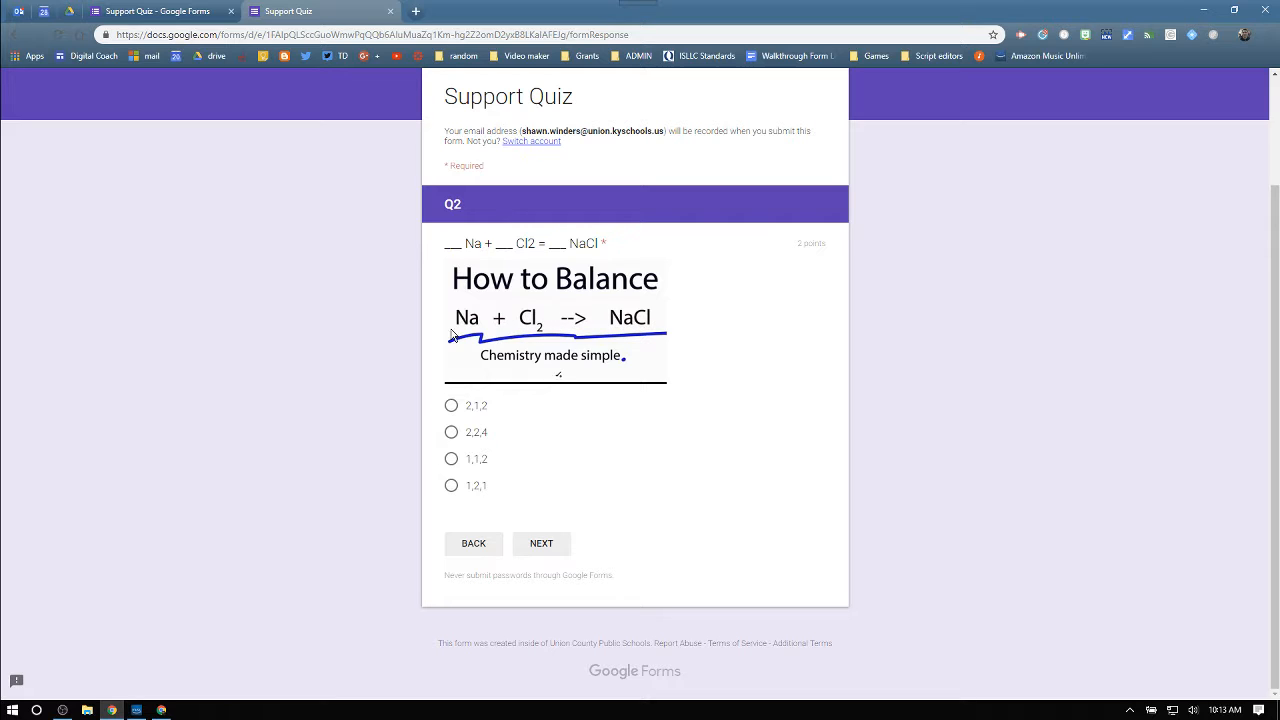
left_click(453, 408)
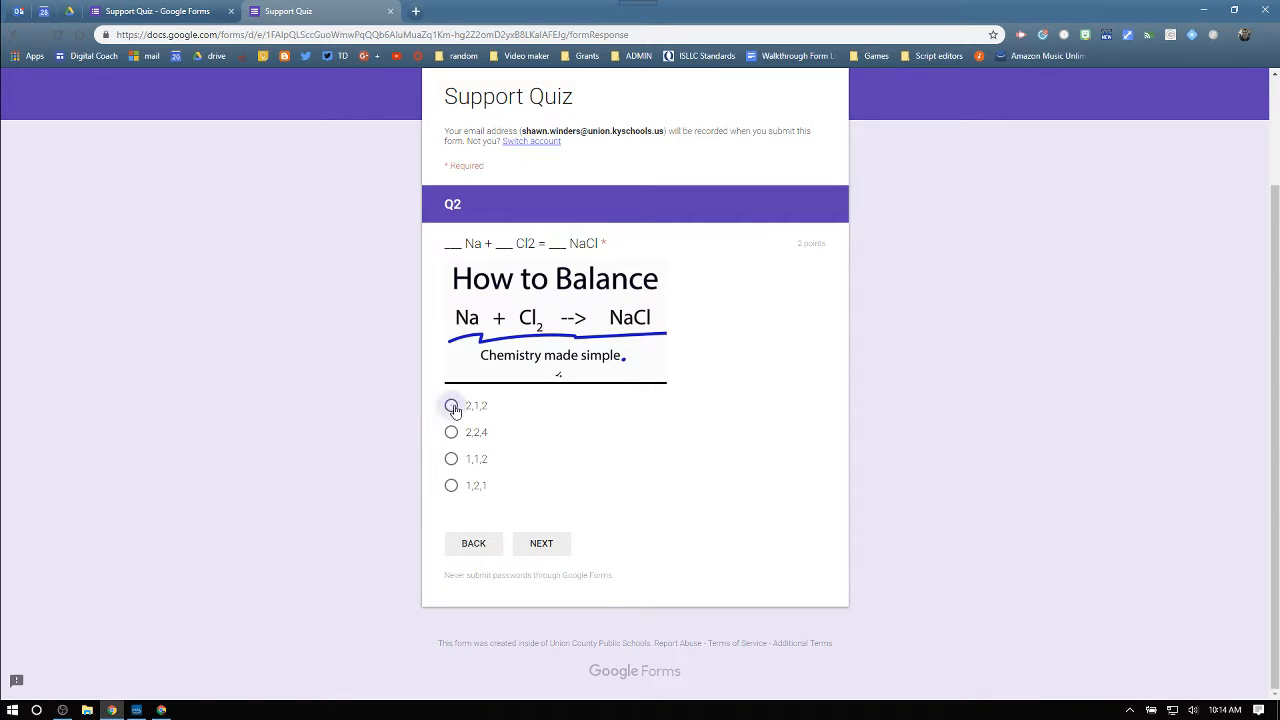
left_click(546, 545)
Answer the atom name question with Hydrogen and submit the quiz response
left_click(519, 452)
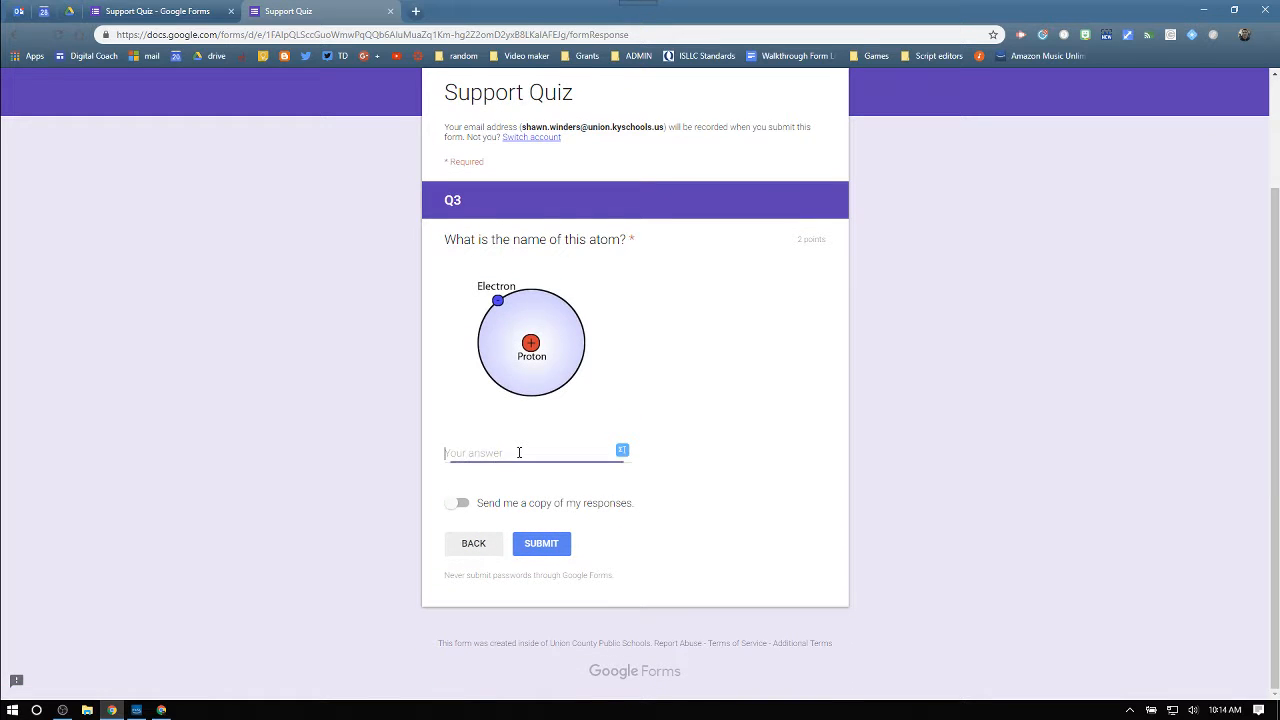
type("Hydrogen")
left_click(527, 546)
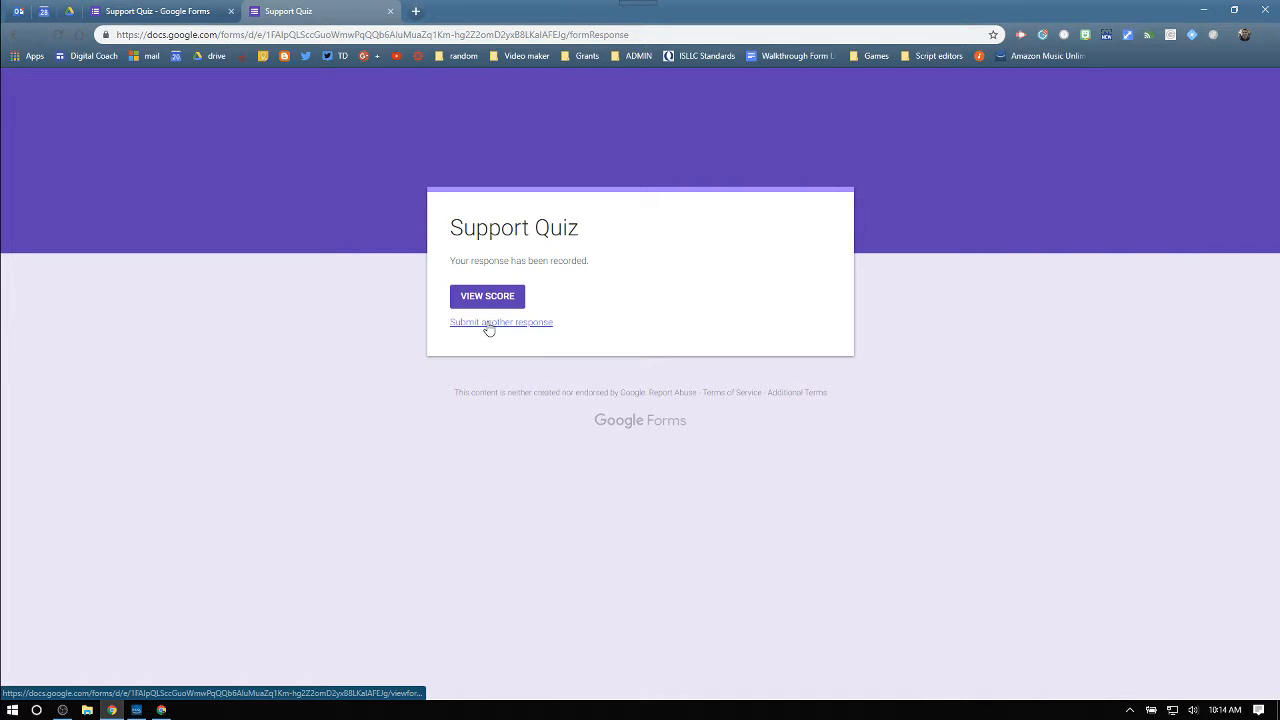
View the submitted response's score, examine how the main questions and skipped support sections are graded, and close the score page
left_click(494, 298)
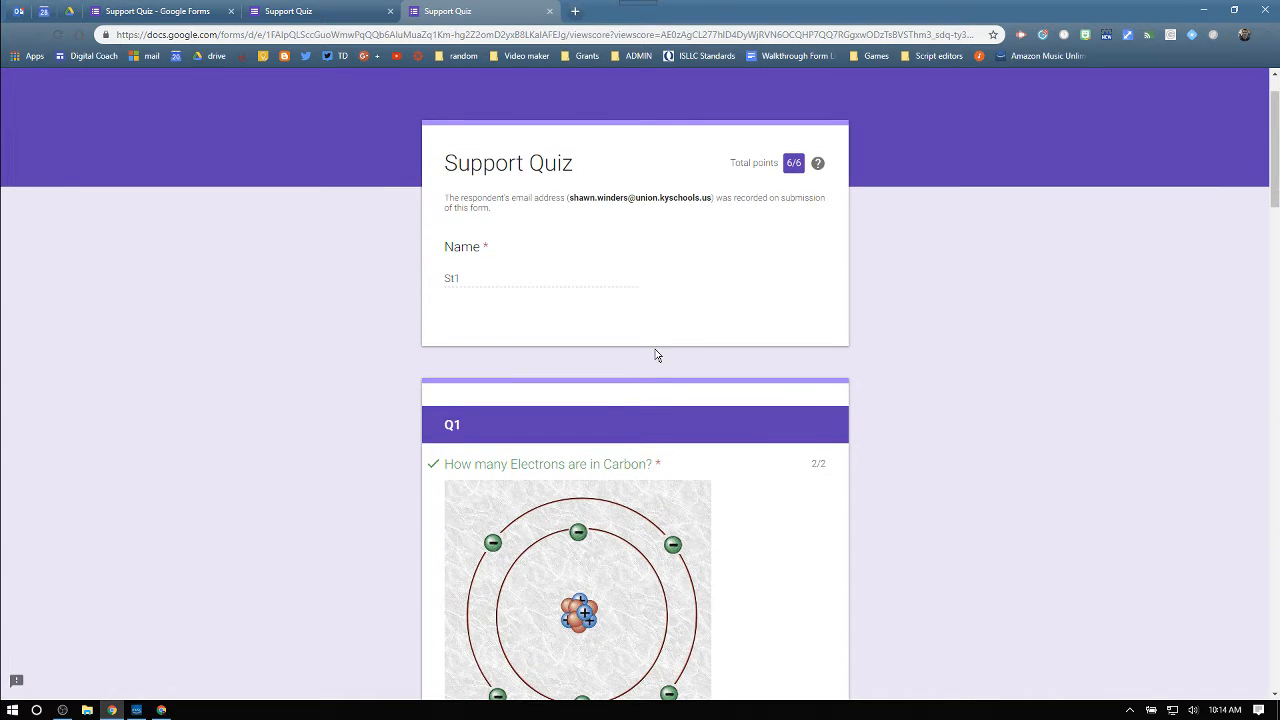
scroll(600, 409, "down", 11)
scroll(578, 500, "up", 3)
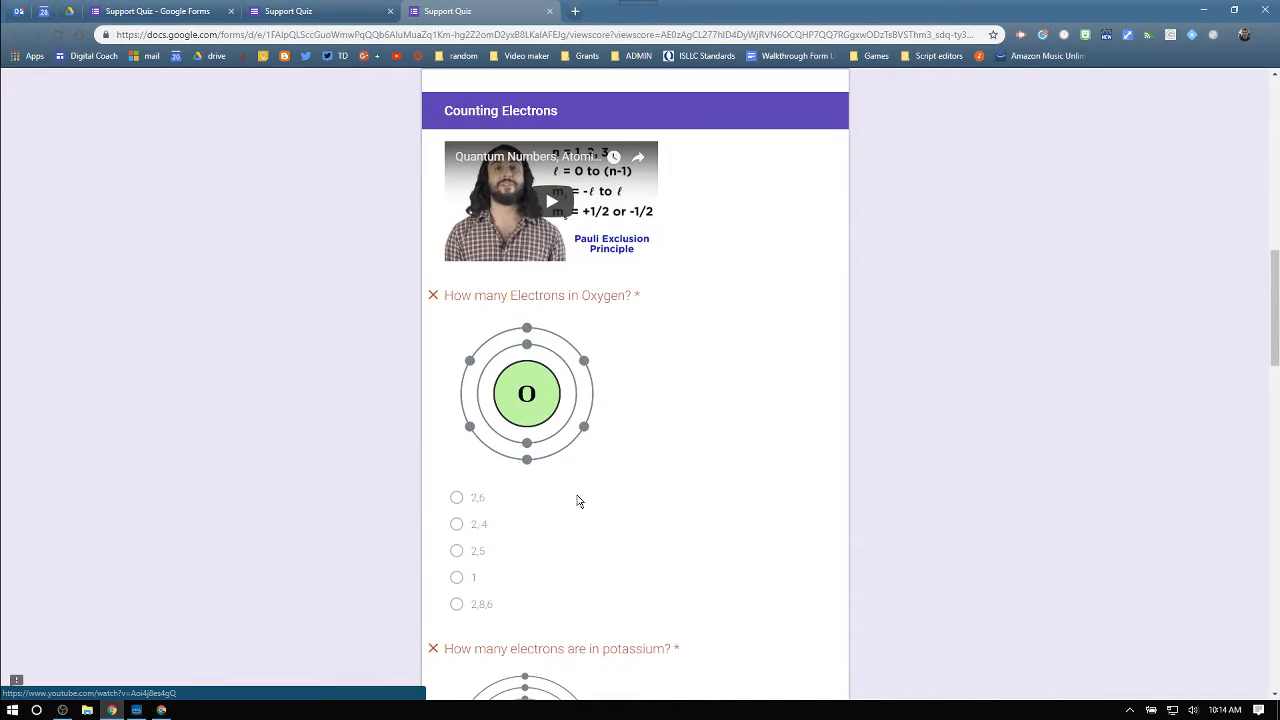
scroll(577, 500, "down", 5)
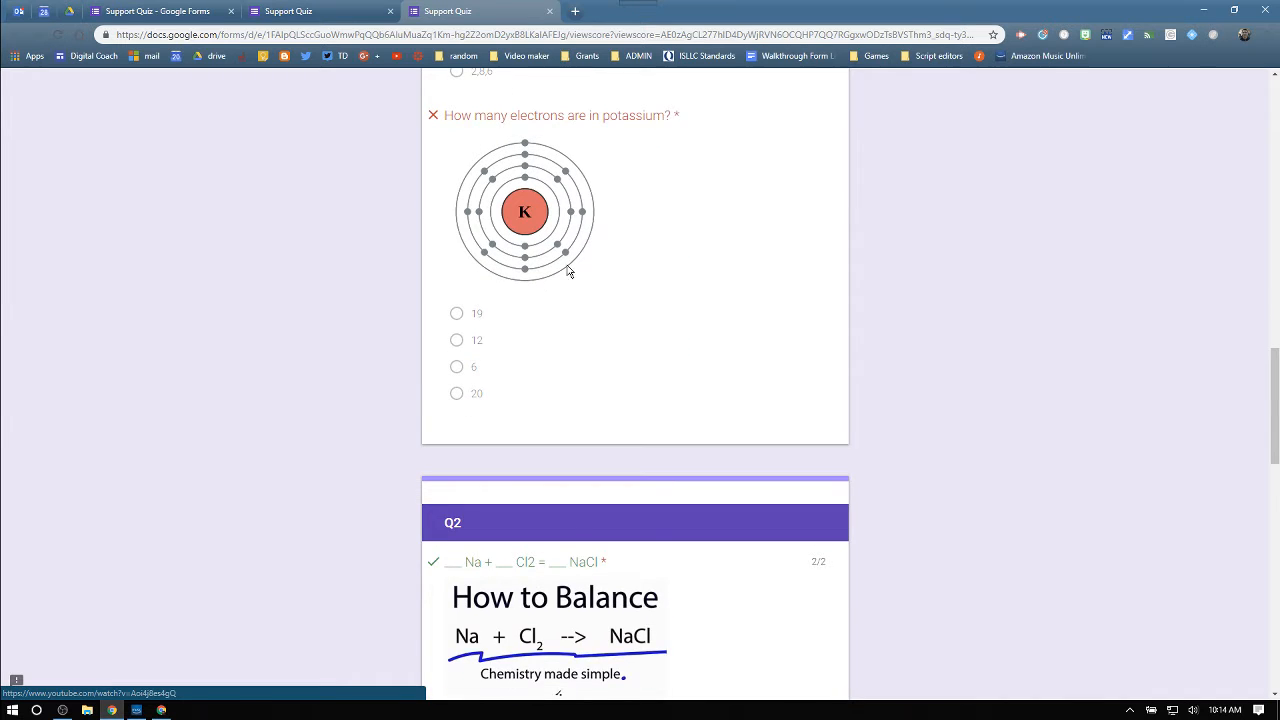
scroll(550, 265, "up", 1)
scroll(528, 257, "down", 1)
scroll(528, 269, "up", 6)
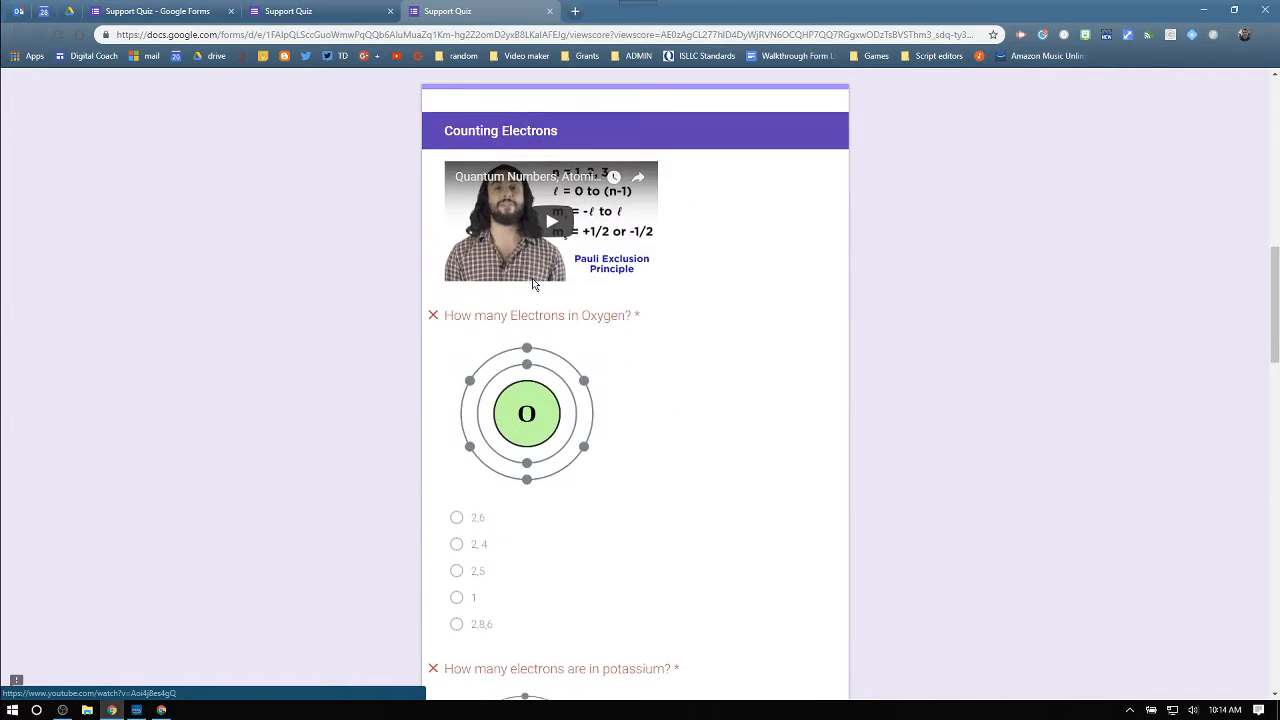
scroll(535, 290, "up", 2)
scroll(545, 300, "down", 12)
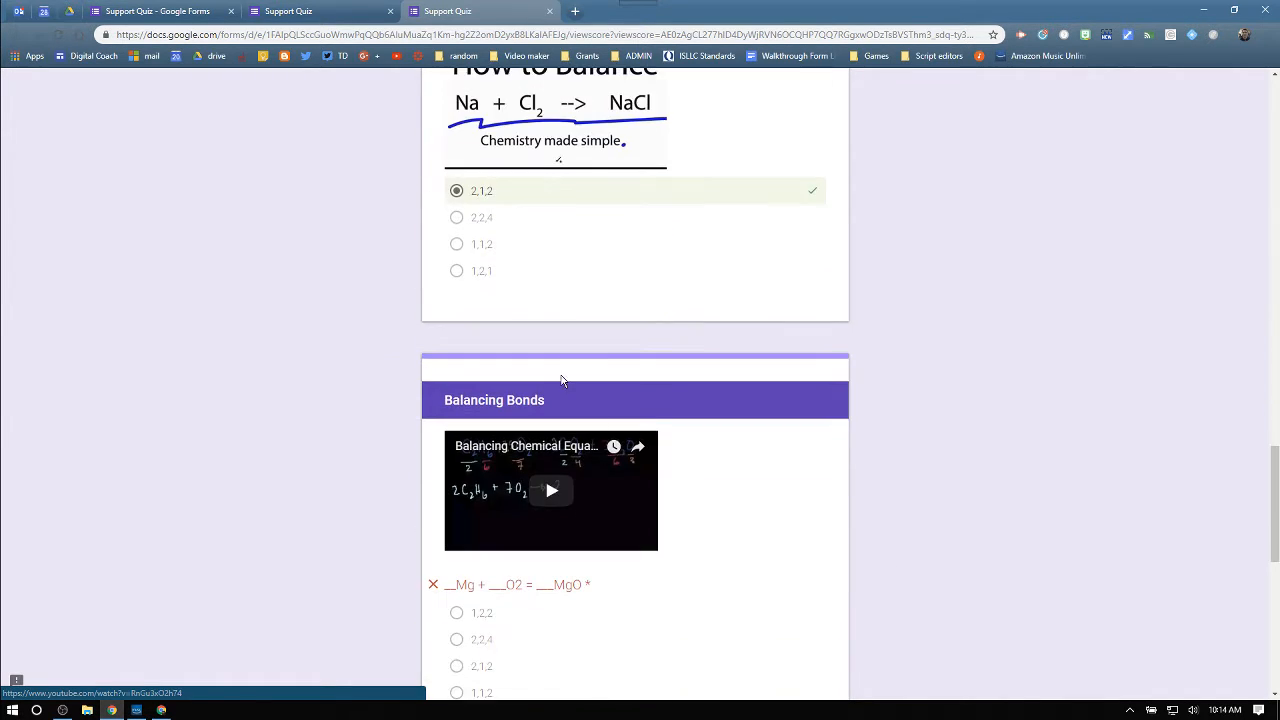
scroll(561, 380, "down", 8)
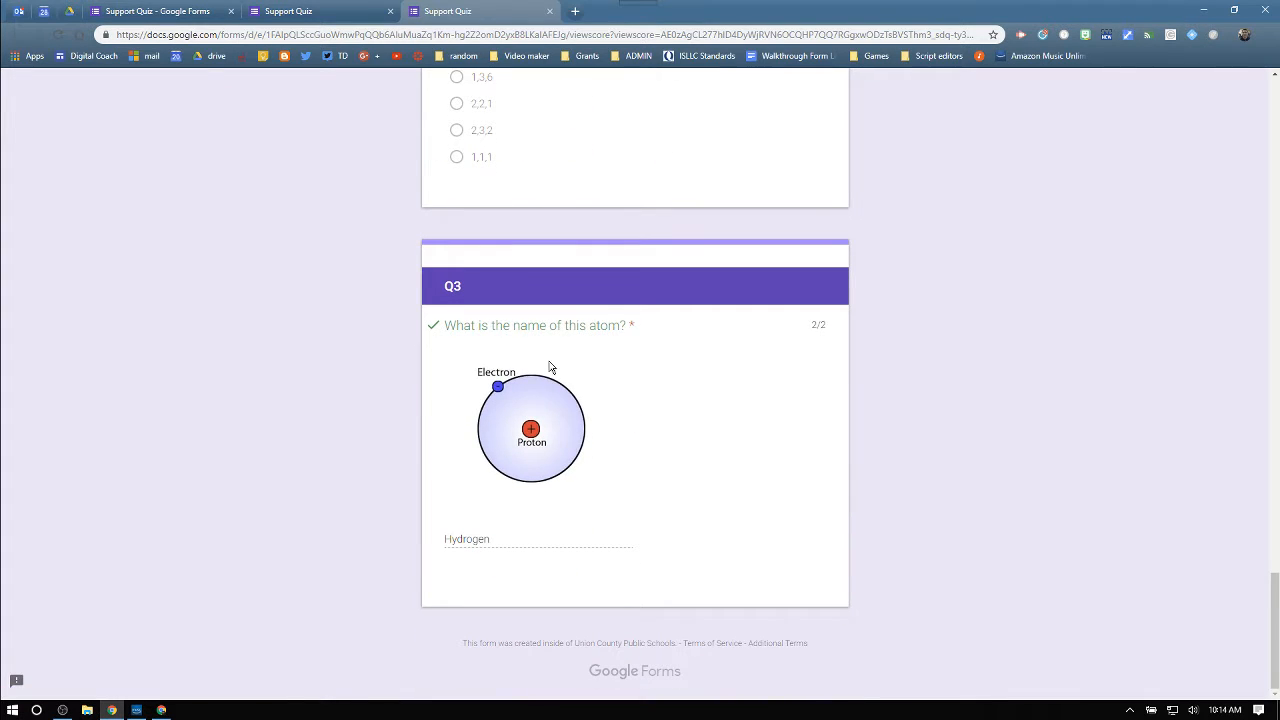
left_click(549, 11)
Start another quiz response, enter s2 as the name and continue to Q1
left_click(514, 322)
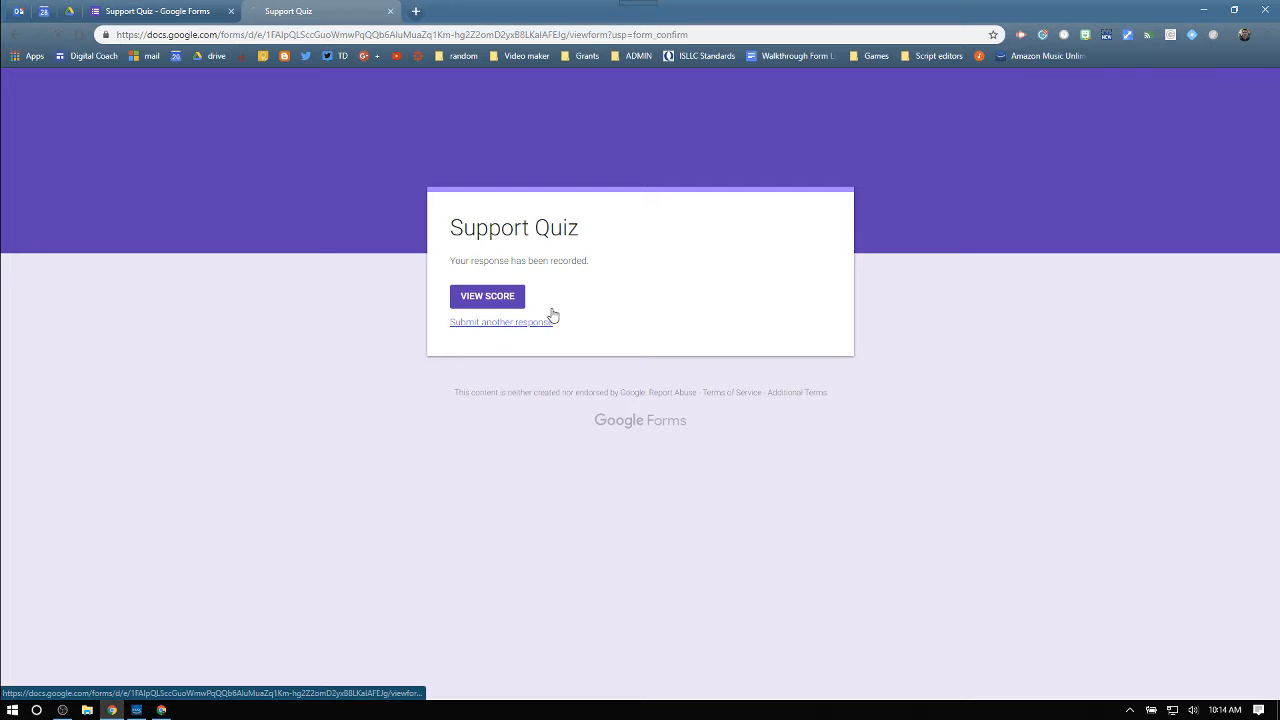
left_click(489, 372)
type("s")
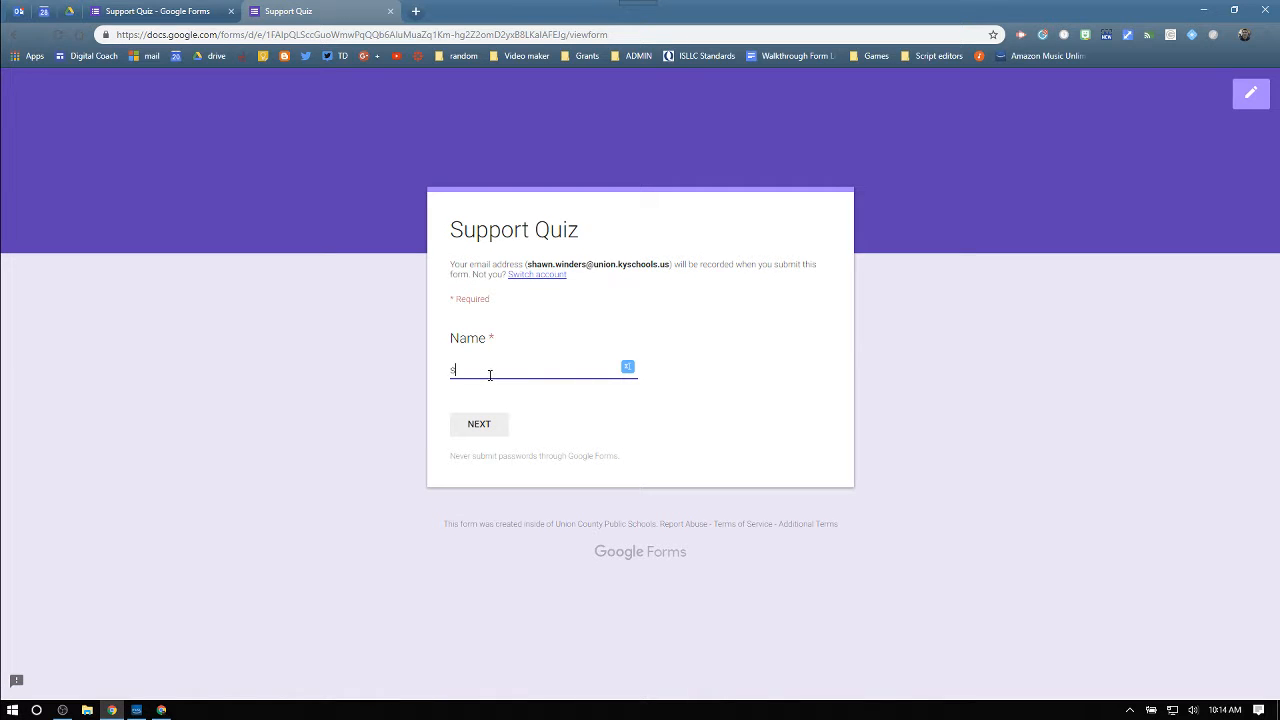
type("2")
left_click(490, 418)
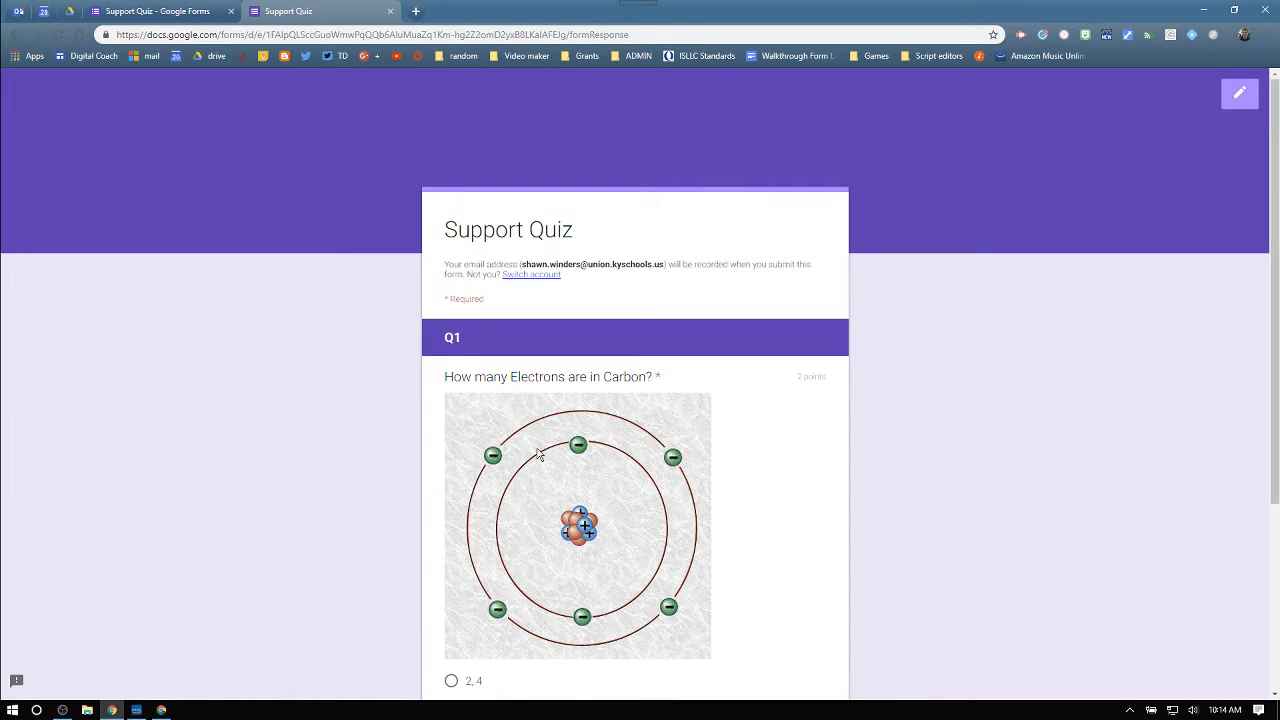
Answer the Carbon electrons question incorrectly with 1, continue, and look over the Counting Electrons support section
scroll(549, 464, "down", 2)
left_click(451, 534)
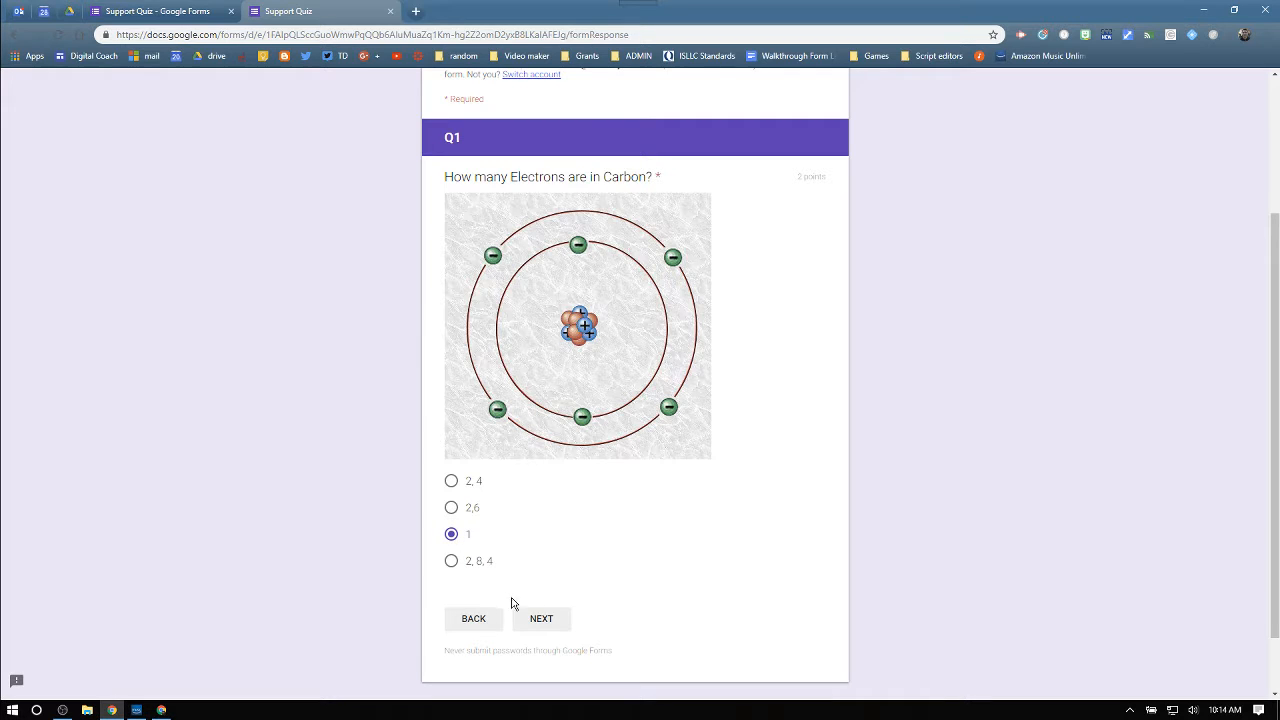
left_click(531, 622)
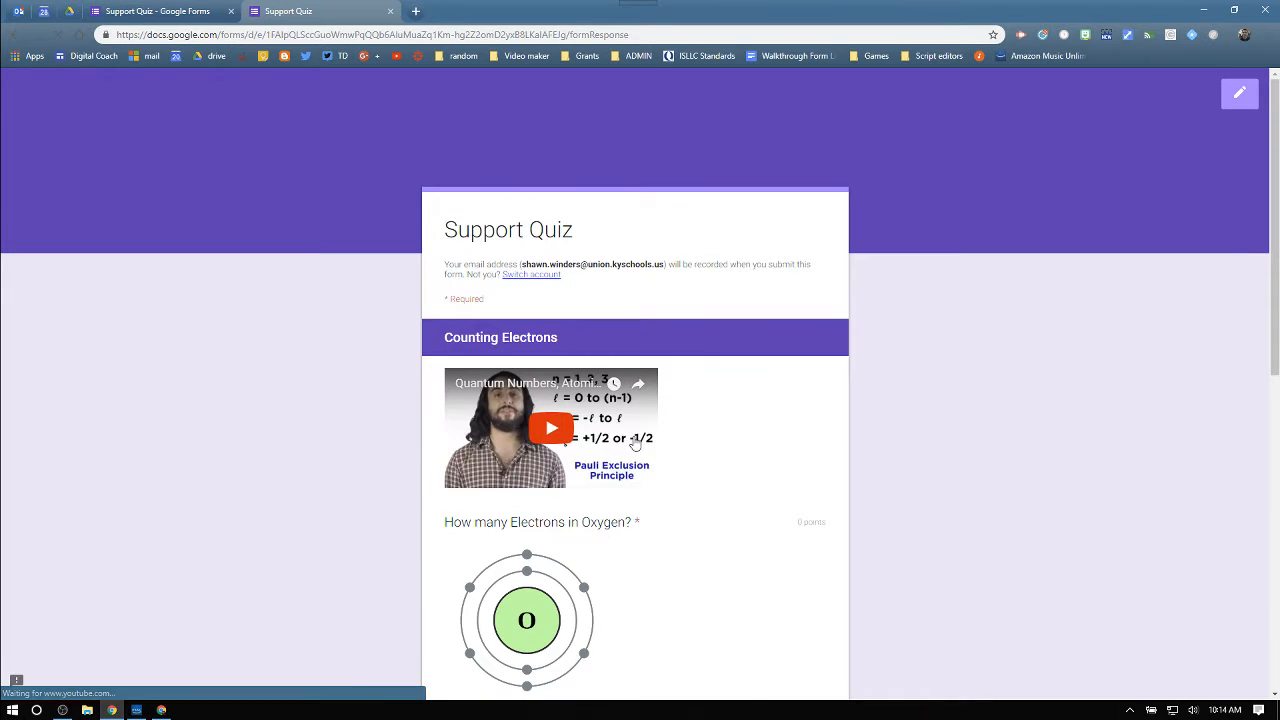
scroll(604, 511, "down", 3)
scroll(457, 246, "up", 2)
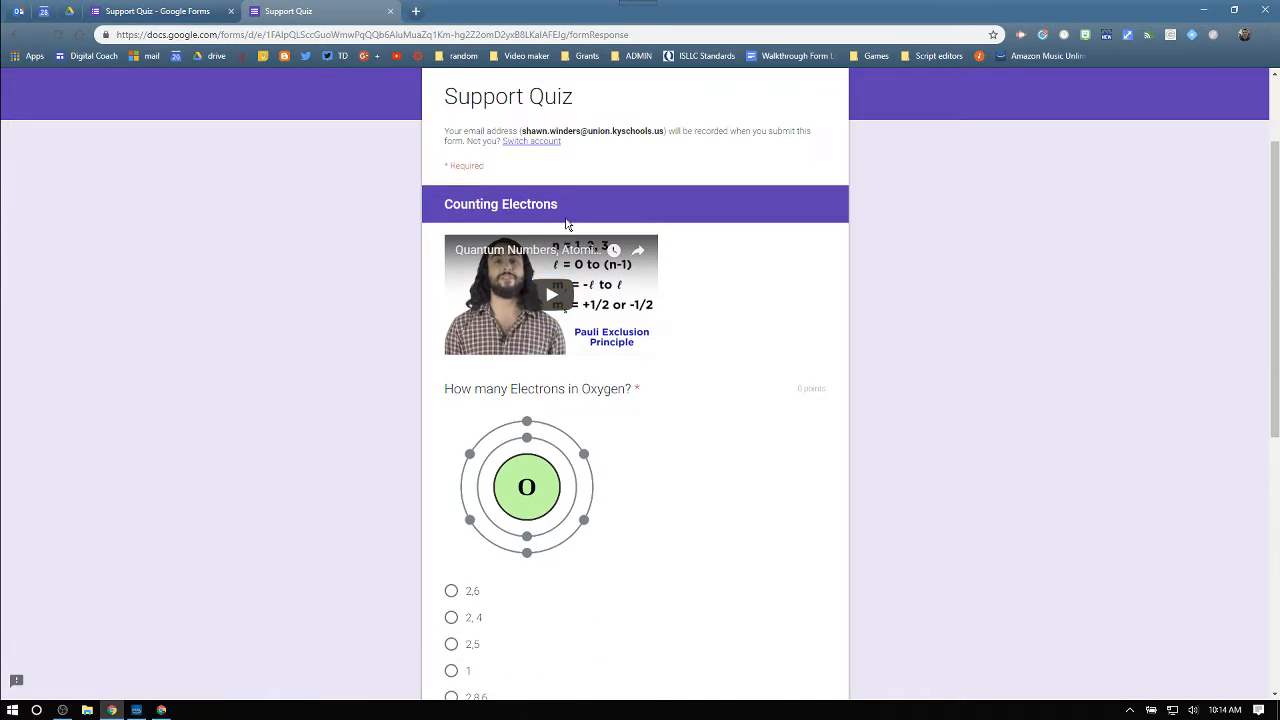
Briefly play and pause the Counting Electrons video, answer Oxygen with 2, 4 and potassium with 12, and continue to Q2
left_click(550, 304)
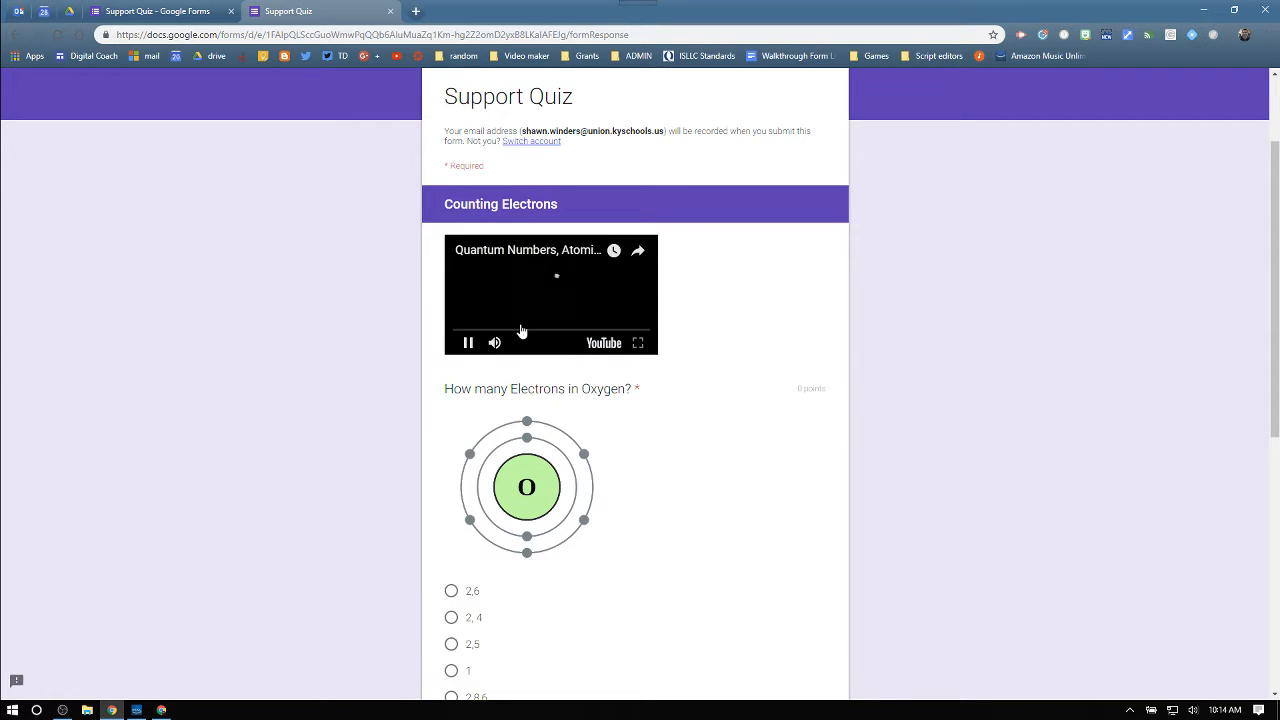
left_click(467, 345)
scroll(656, 386, "down", 2)
left_click(451, 417)
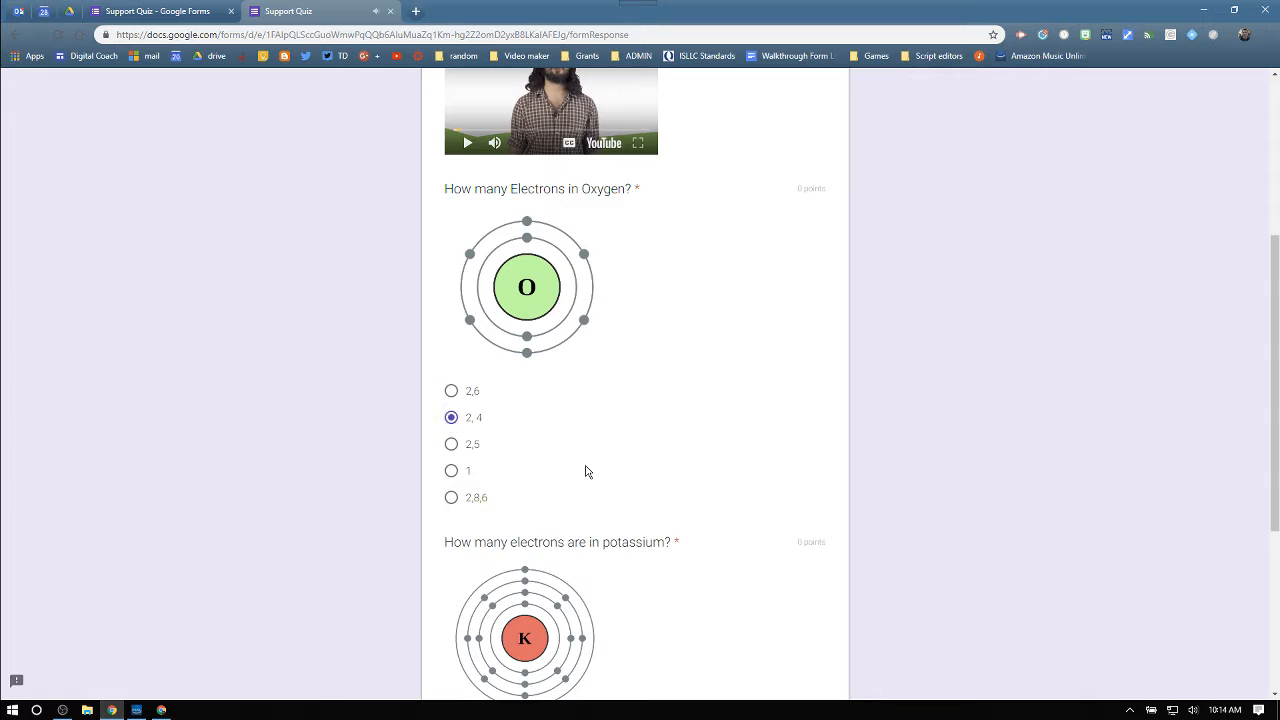
scroll(586, 471, "down", 3)
left_click(451, 500)
left_click(548, 617)
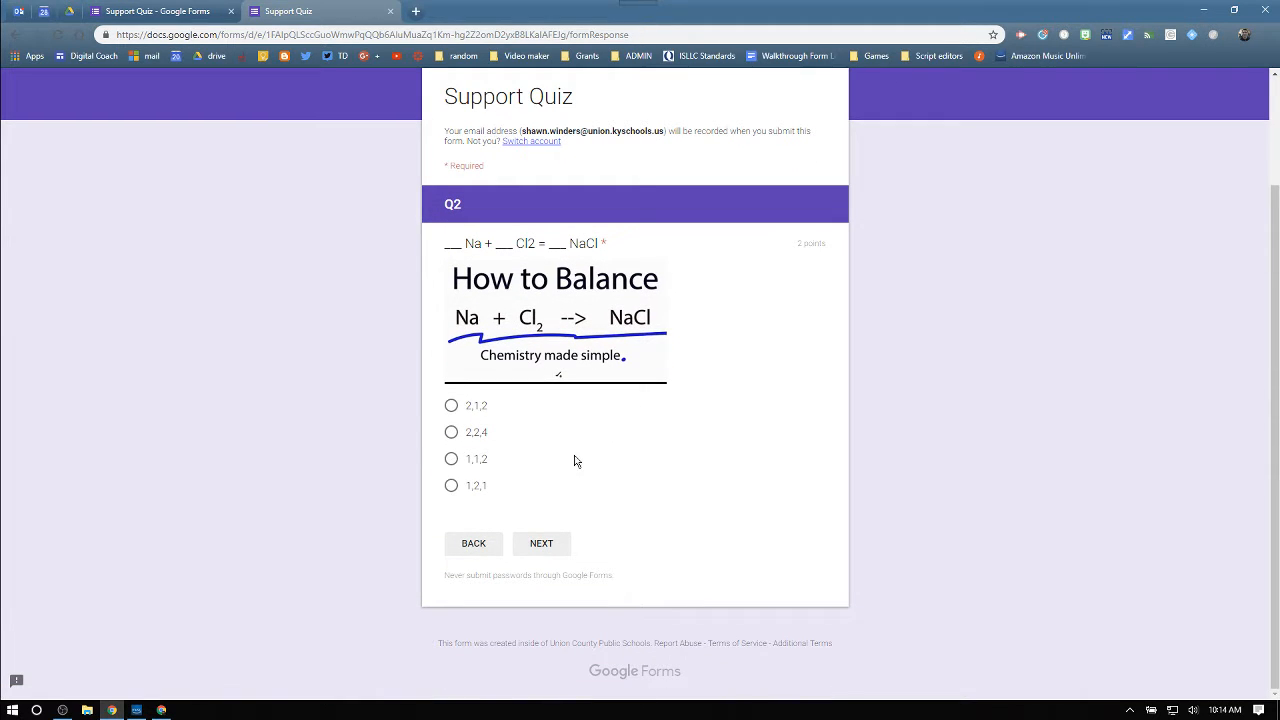
Answer the NaCl balancing question incorrectly with 1,2,1, continue, and look over the Balancing Bonds support section
left_click(451, 485)
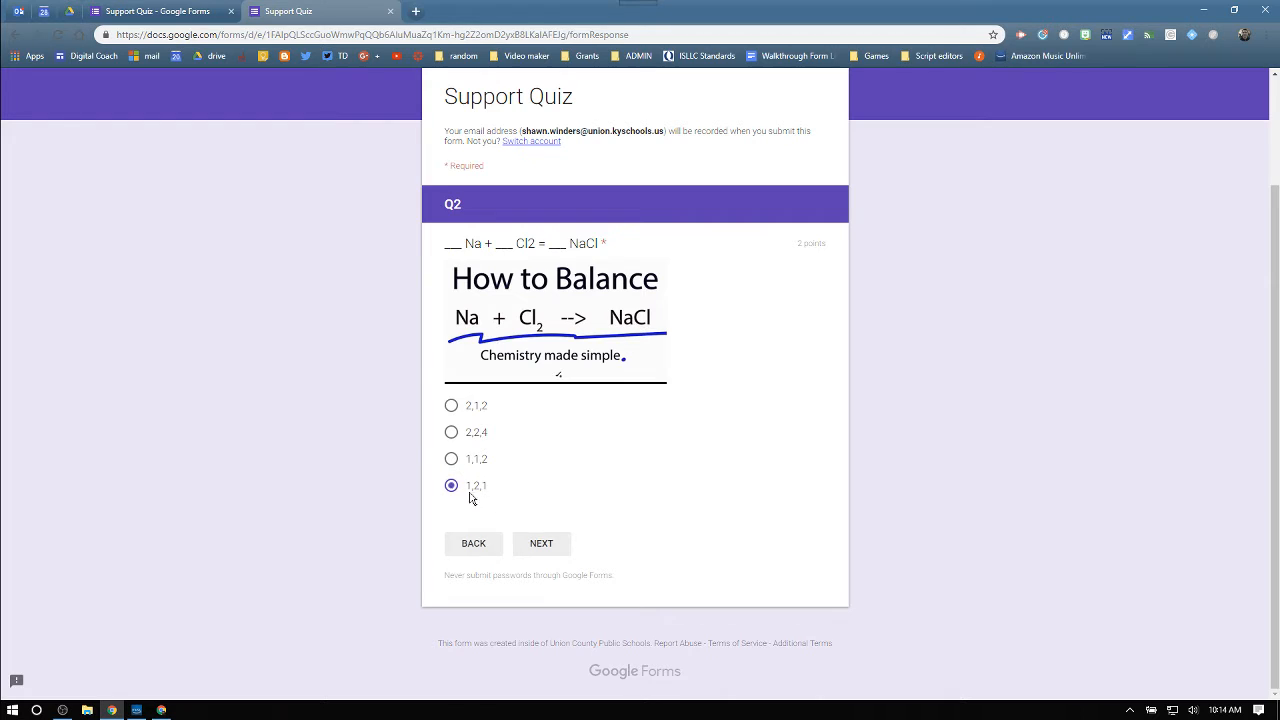
left_click(541, 550)
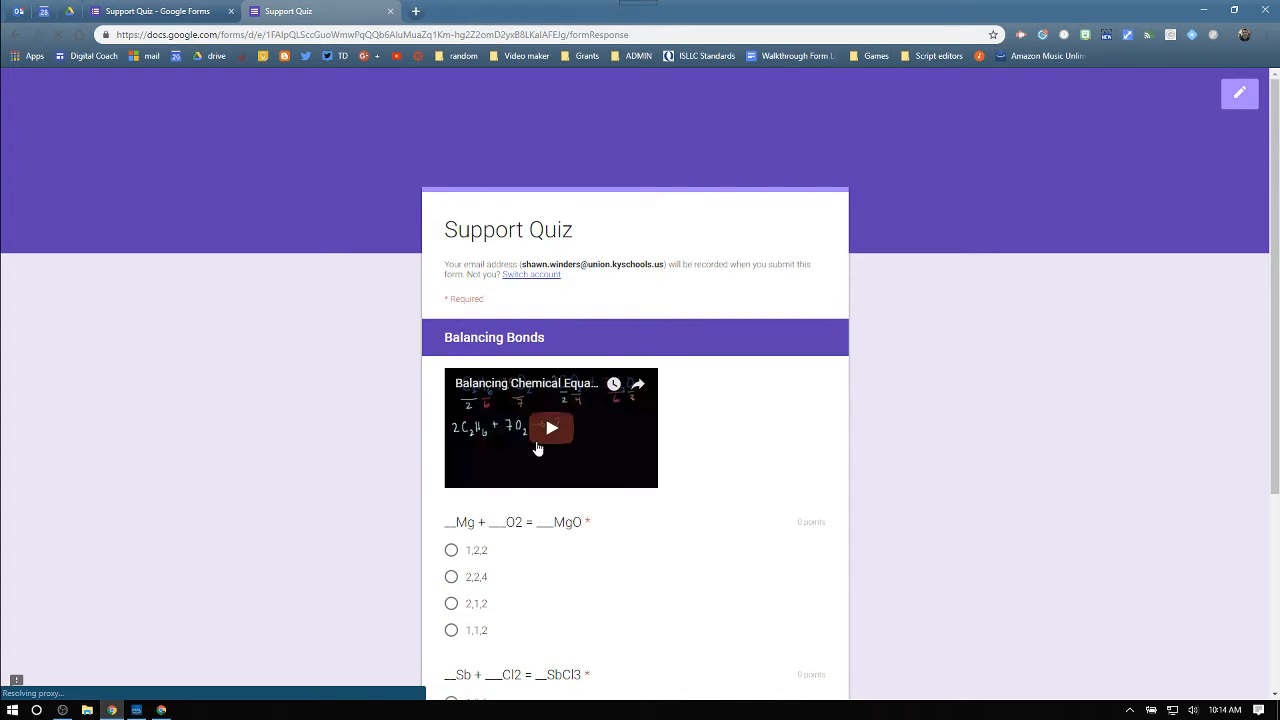
scroll(545, 550, "down", 3)
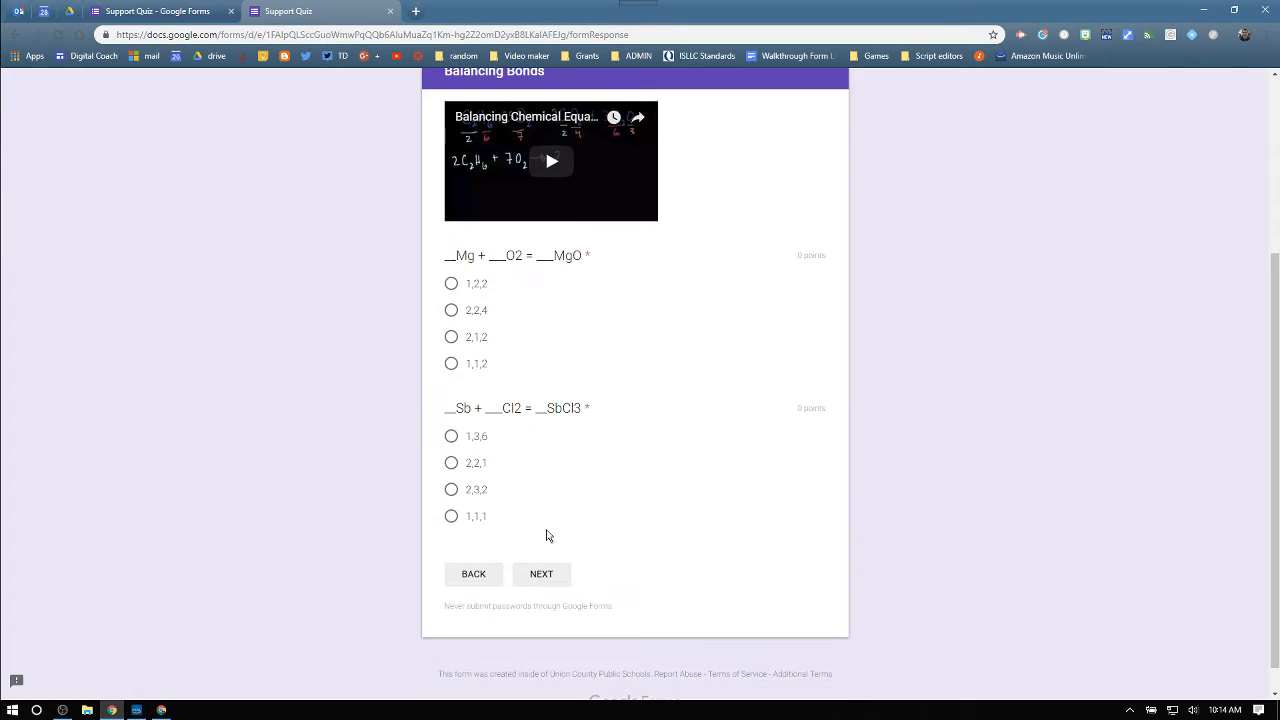
Answer the MgO balancing question with 2,1,2 and the SbCl3 question with 2,3,2, and continue to Q3
left_click(453, 337)
left_click(451, 489)
left_click(527, 566)
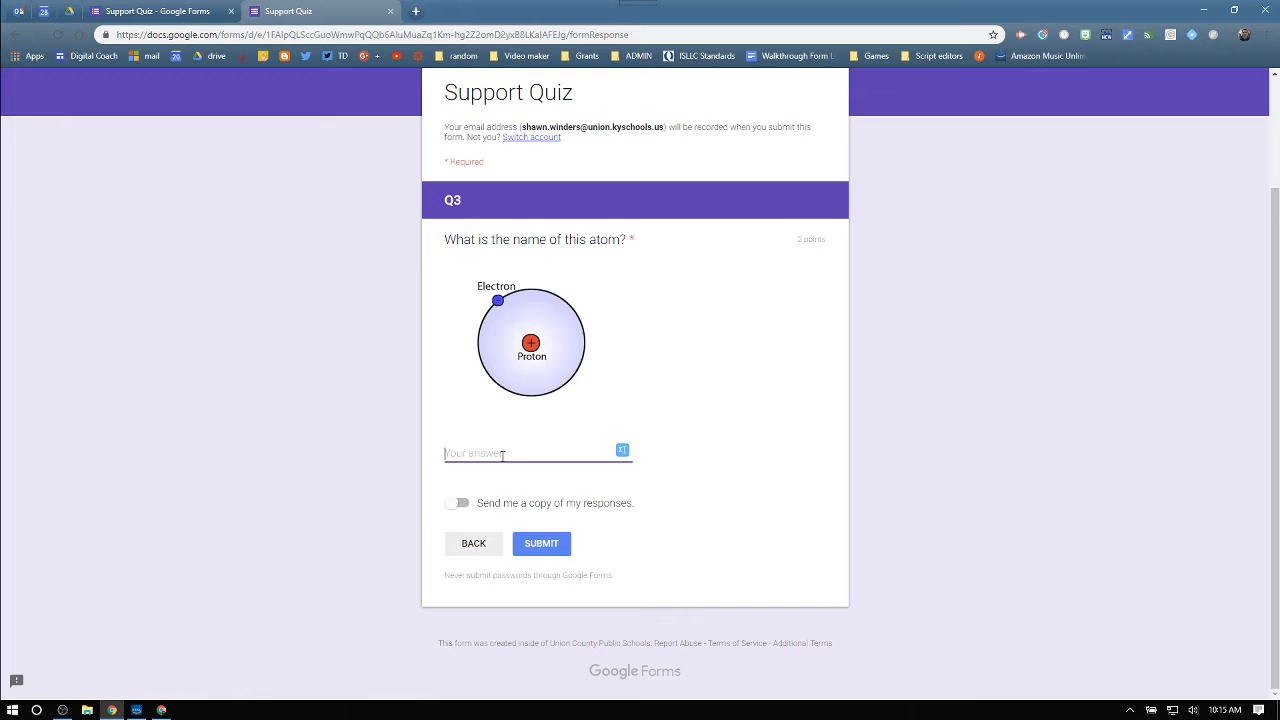
Answer the atom name question incorrectly with Htreyhhnsd.l and submit the quiz response
type("Htreyhhnsd.l")
left_click(538, 543)
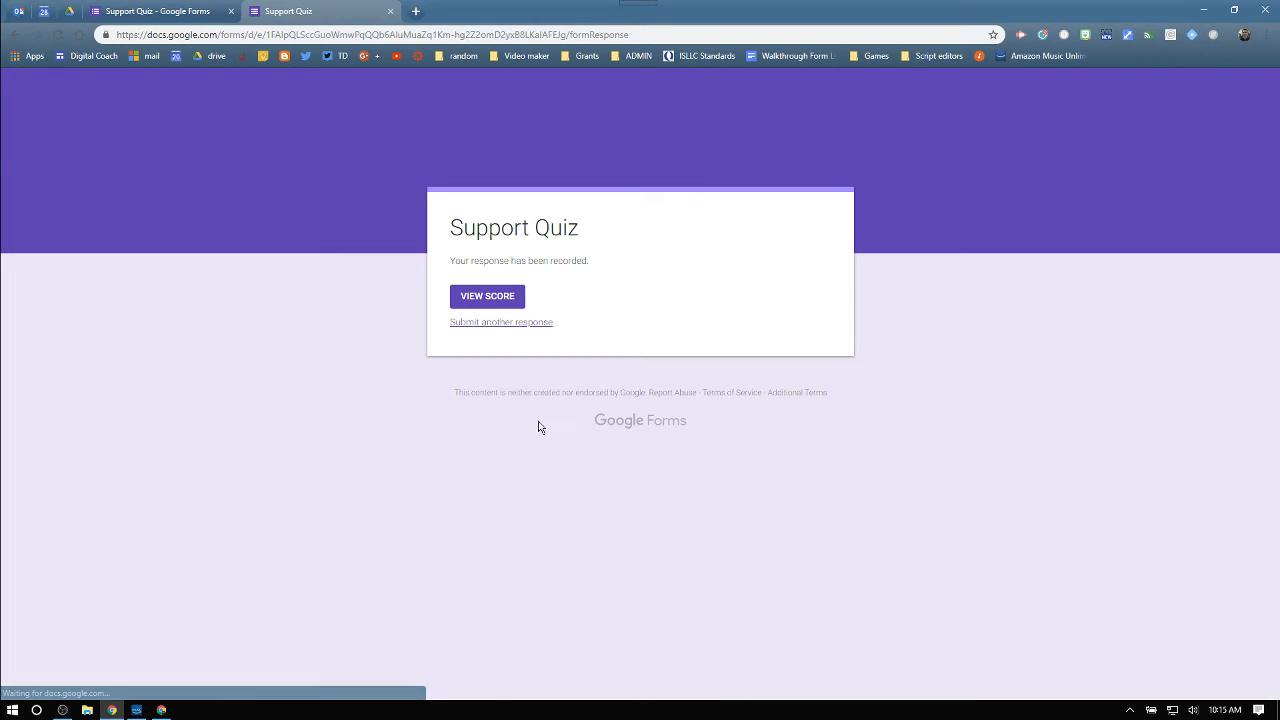
View the s2 response's score and examine how the total points, main questions and answered support sections are graded
left_click(491, 297)
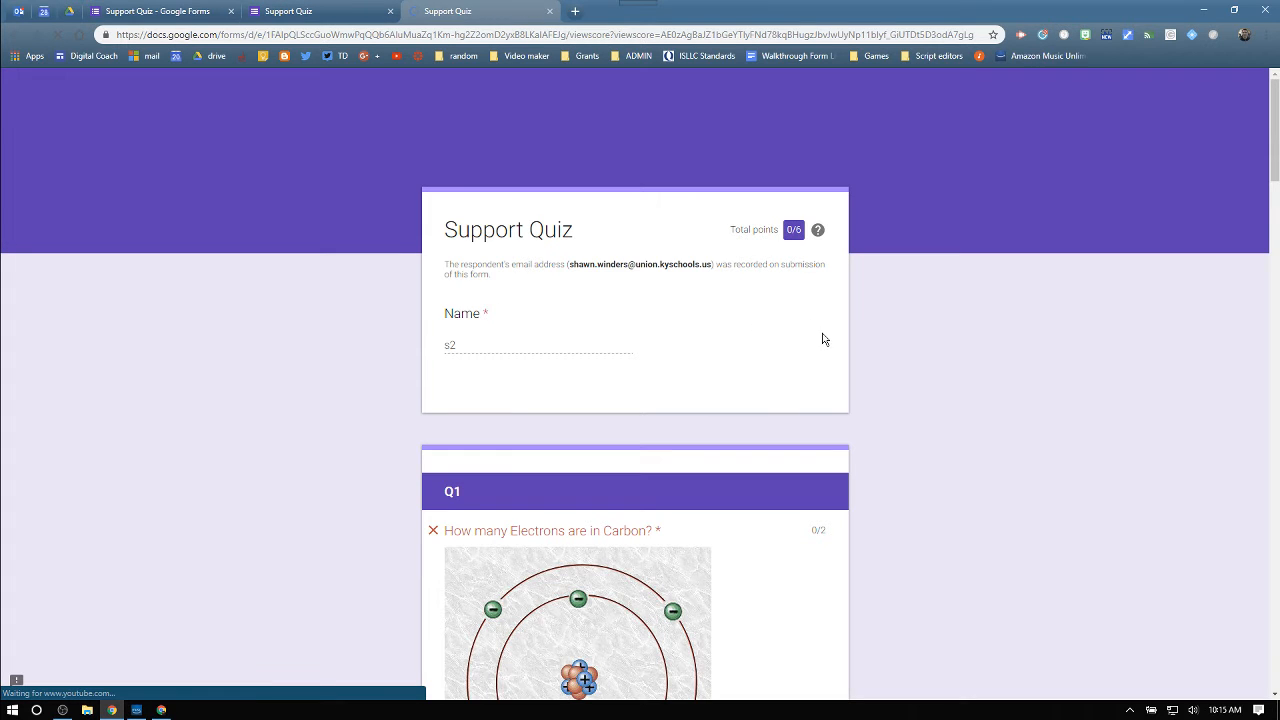
scroll(678, 329, "down", 5)
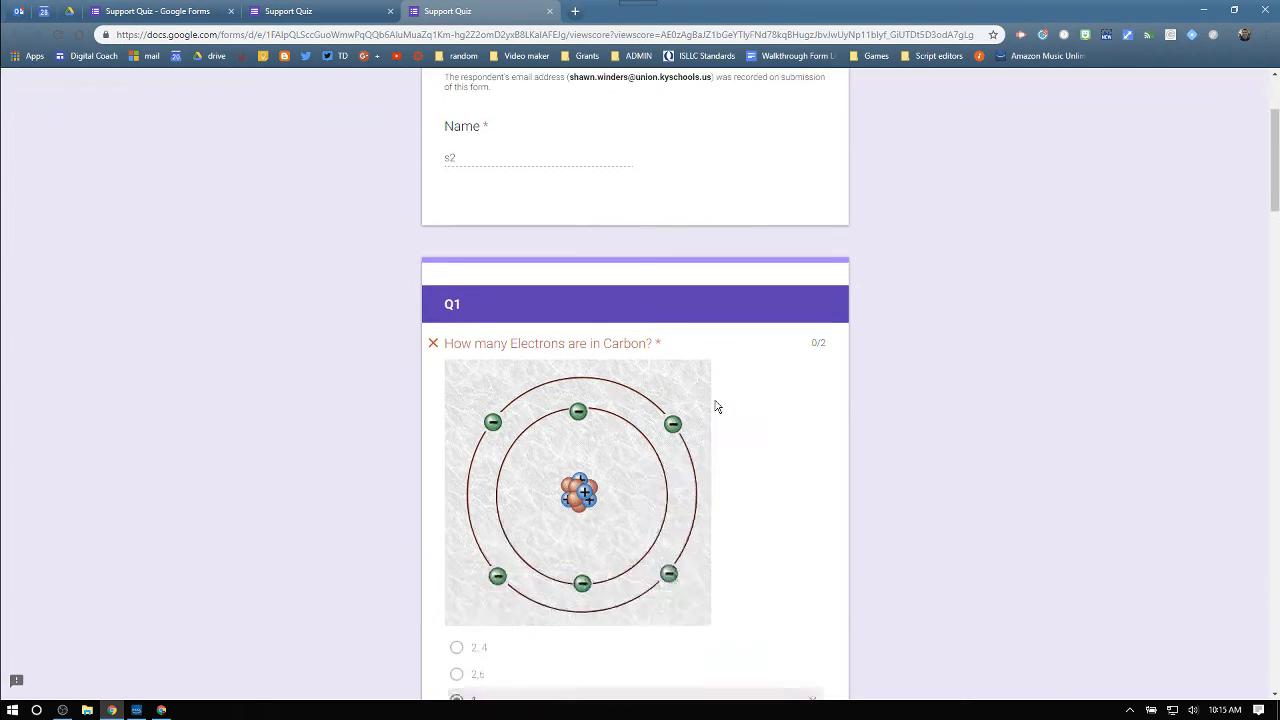
scroll(690, 330, "down", 8)
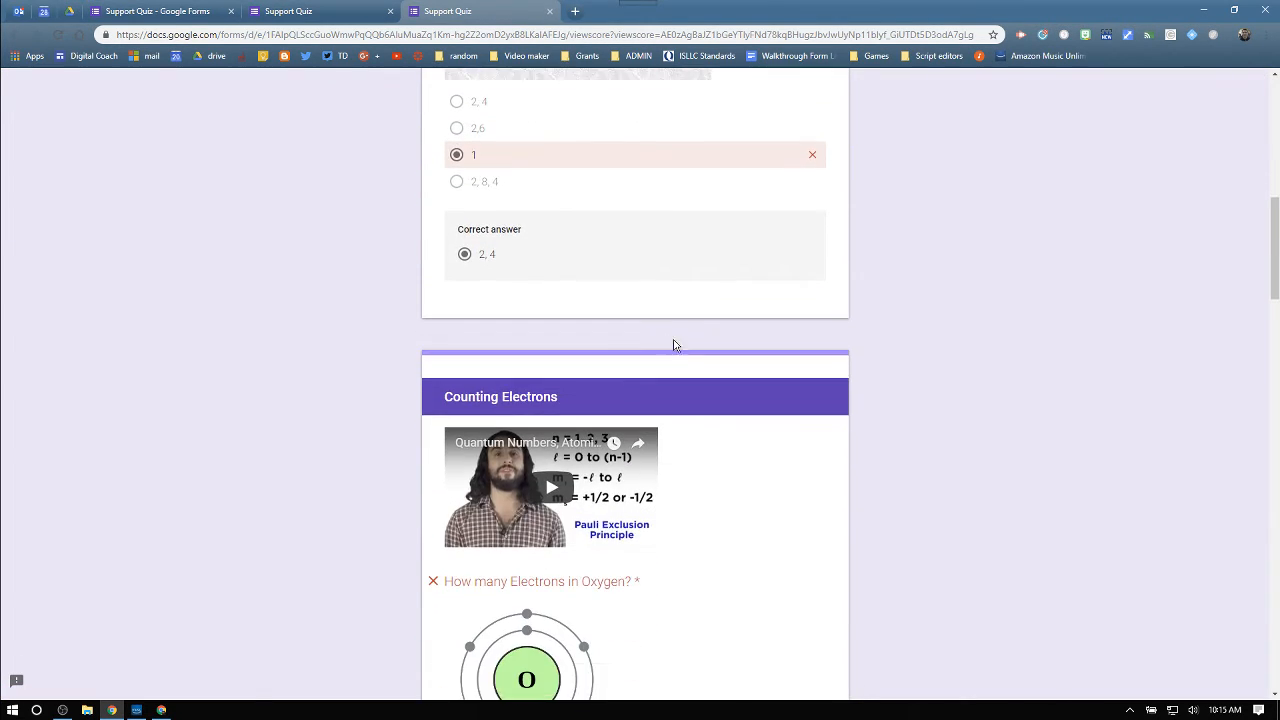
scroll(585, 400, "down", 9)
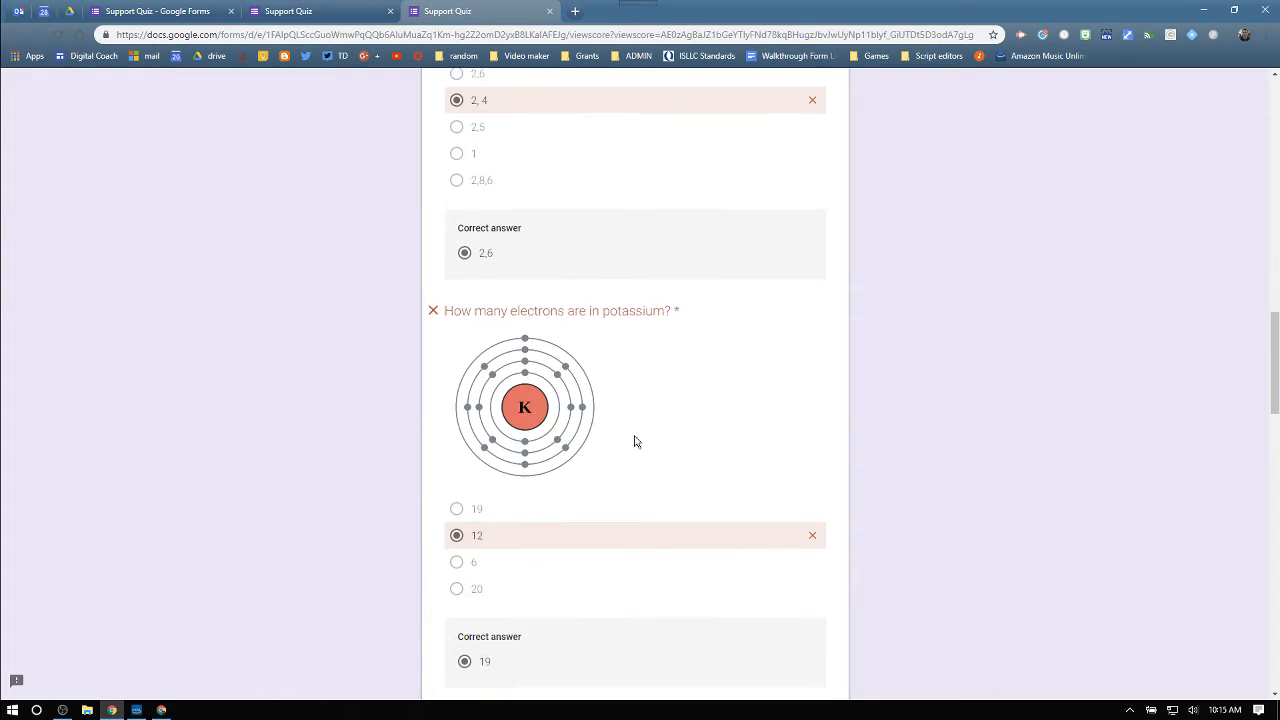
scroll(537, 429, "down", 5)
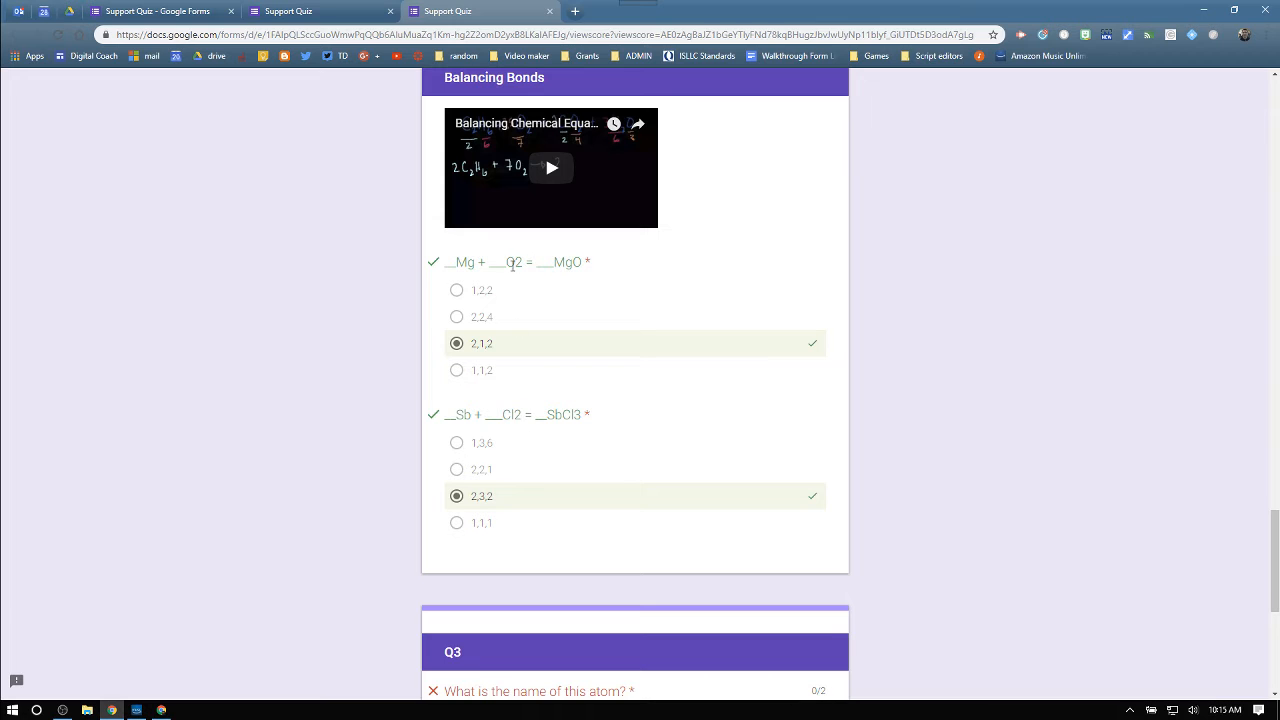
scroll(657, 386, "up", 10)
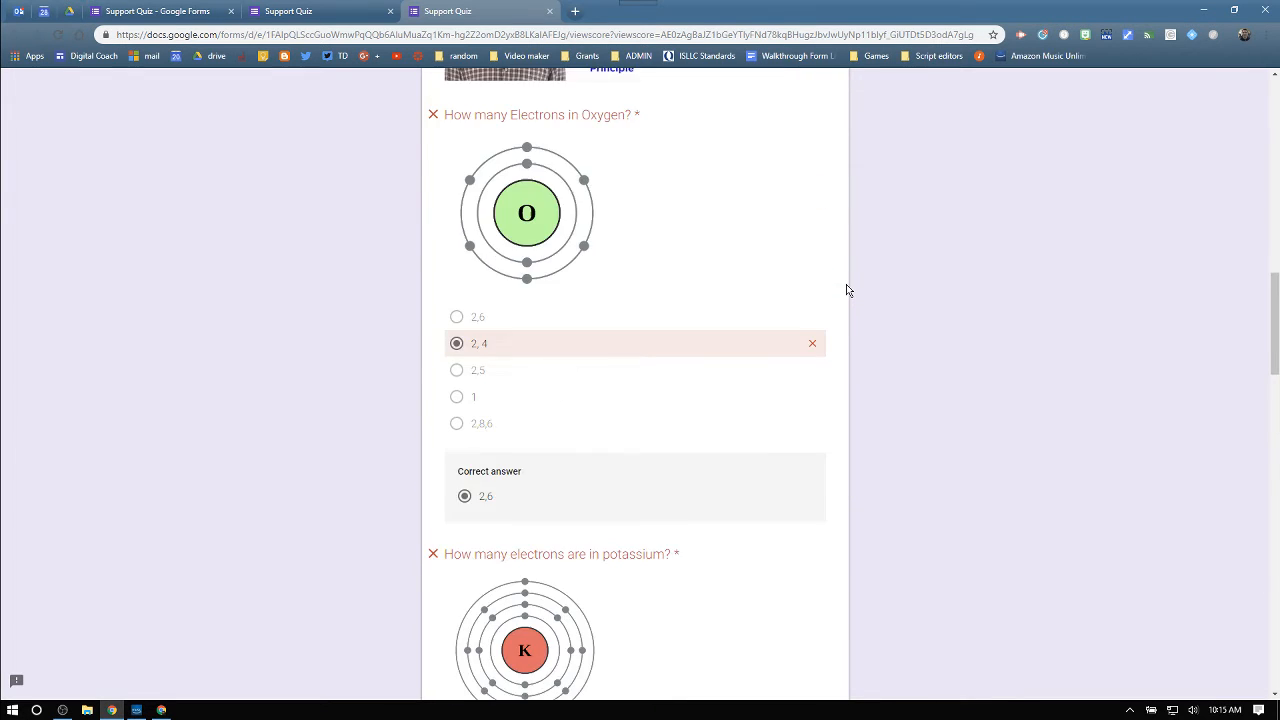
scroll(850, 275, "up", 7)
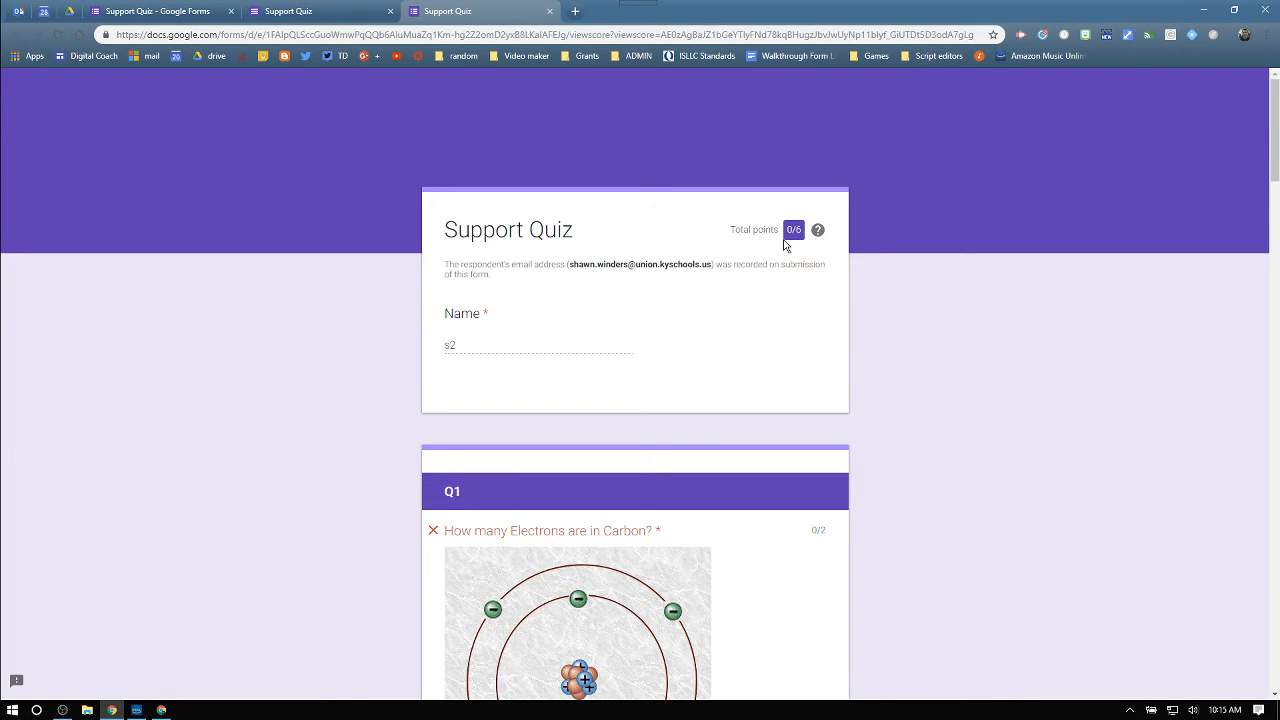
scroll(864, 327, "down", 12)
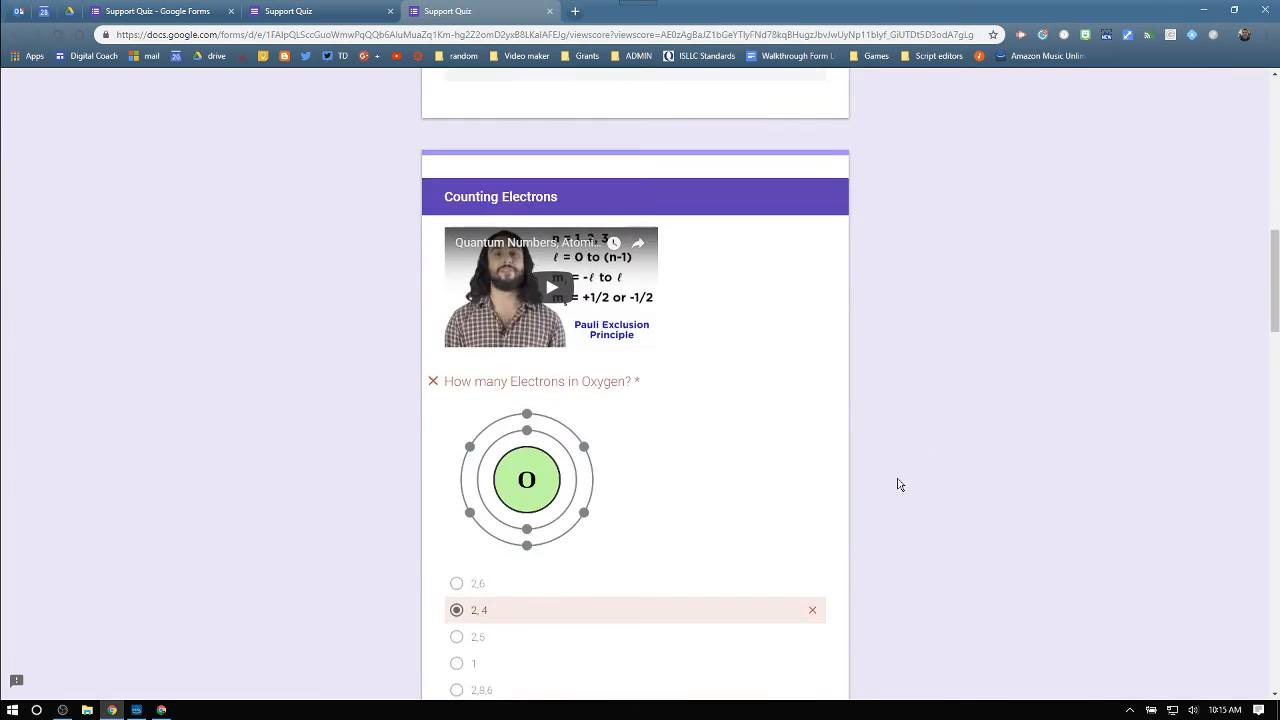
scroll(654, 483, "down", 10)
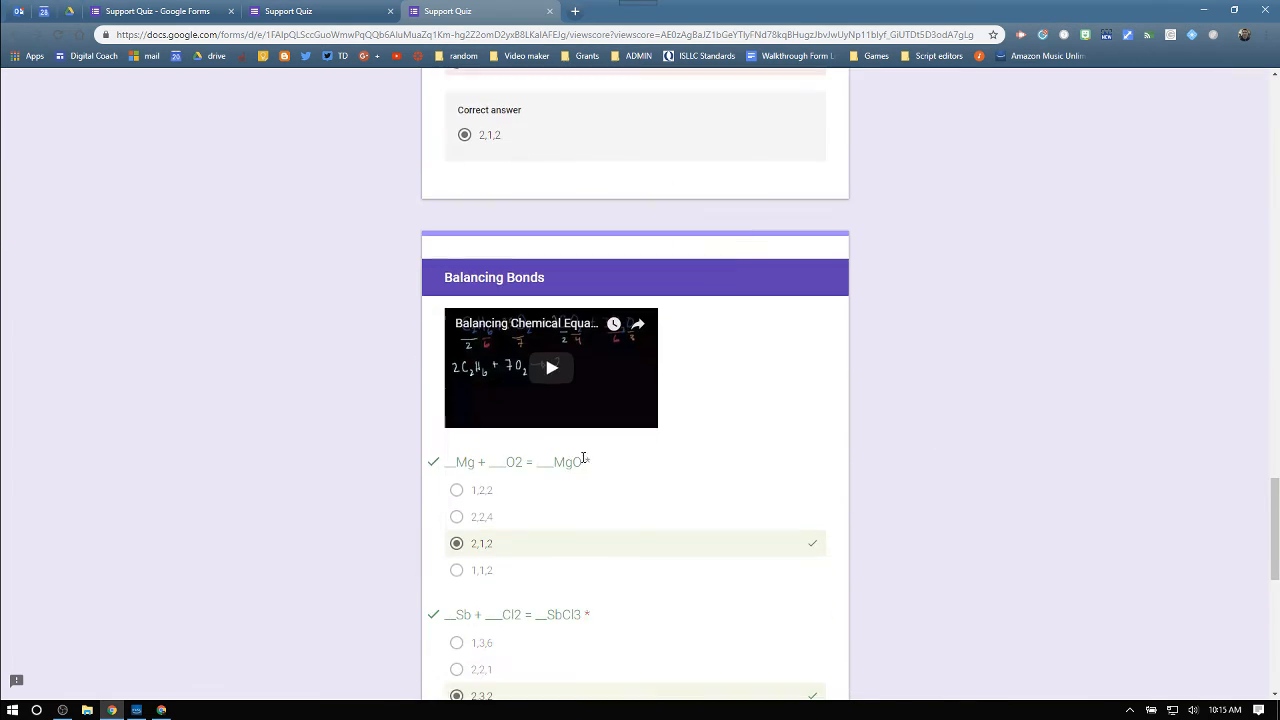
scroll(675, 516, "down", 4)
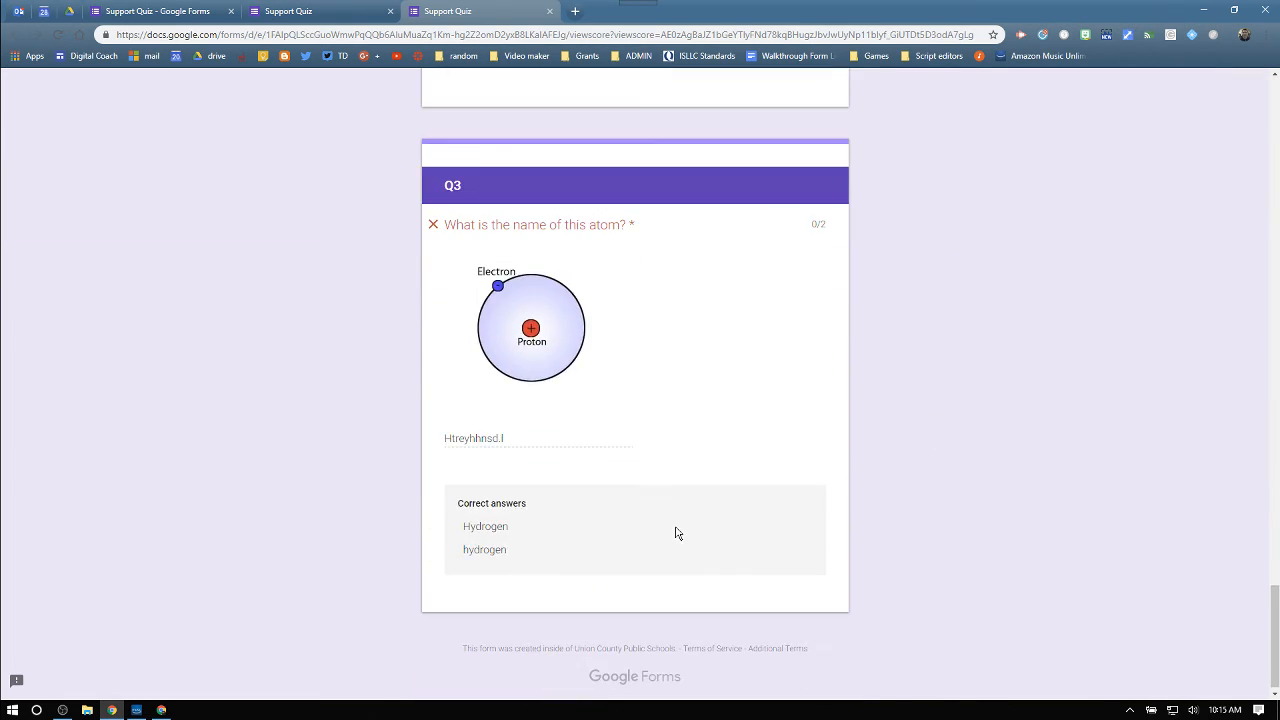